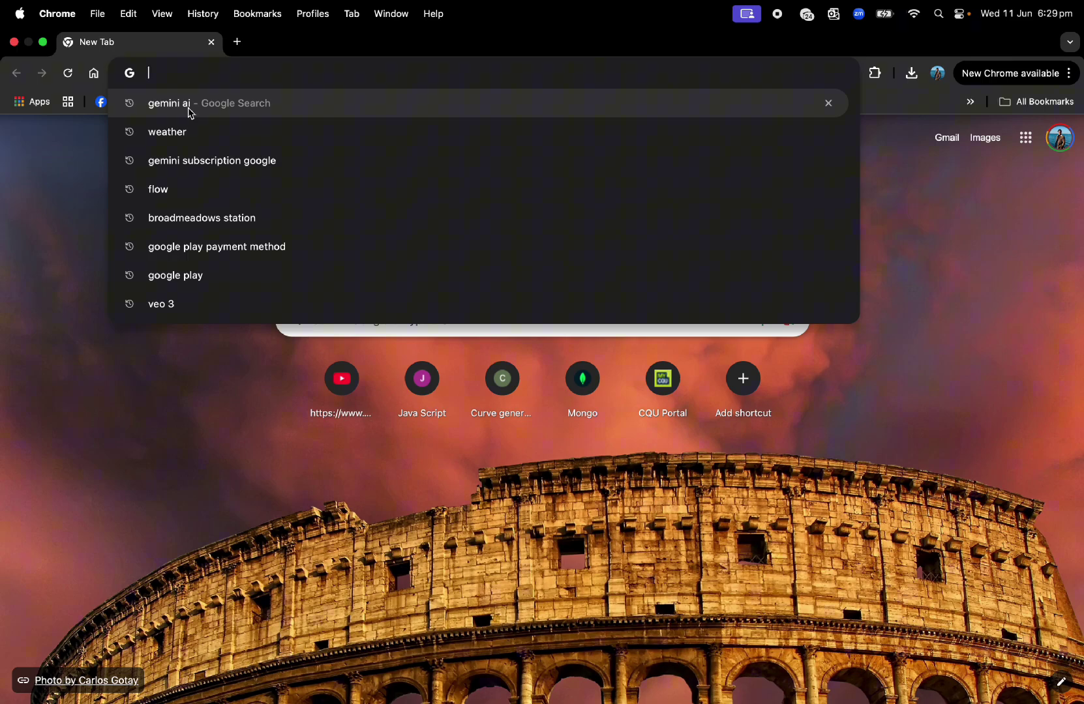
{"action": "type", "text": "GEMINI"}
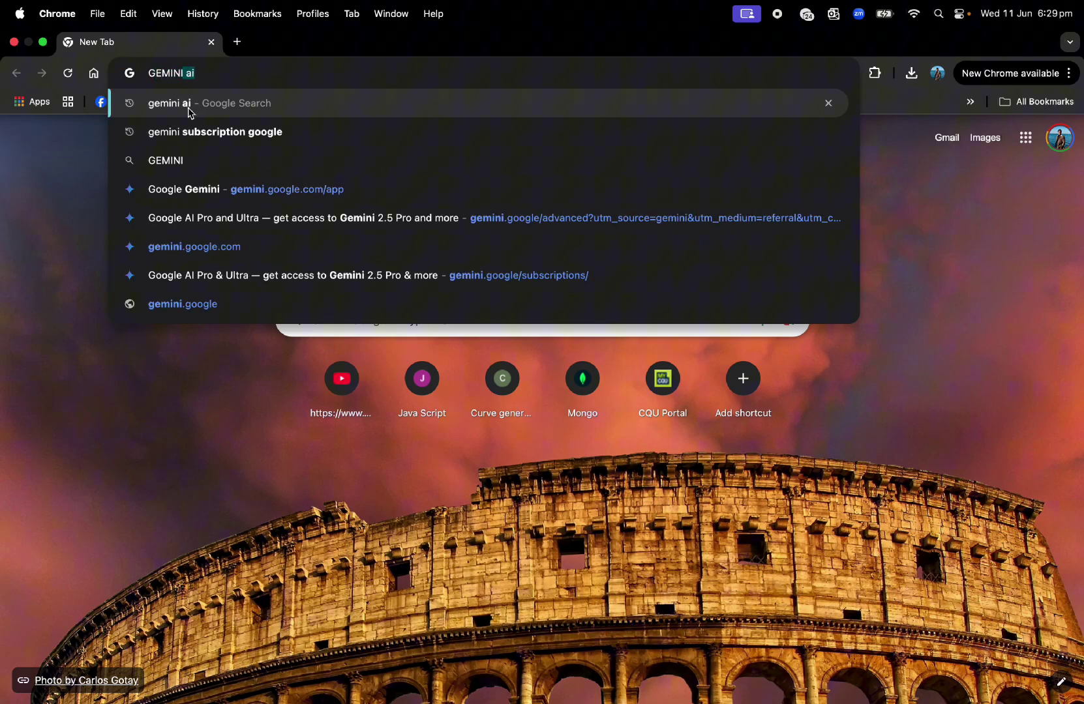
Step: Run a Google search for 'gemini ai' from the Chrome omnibox suggestion
{"action": "left_click", "coordinate": [189, 103]}
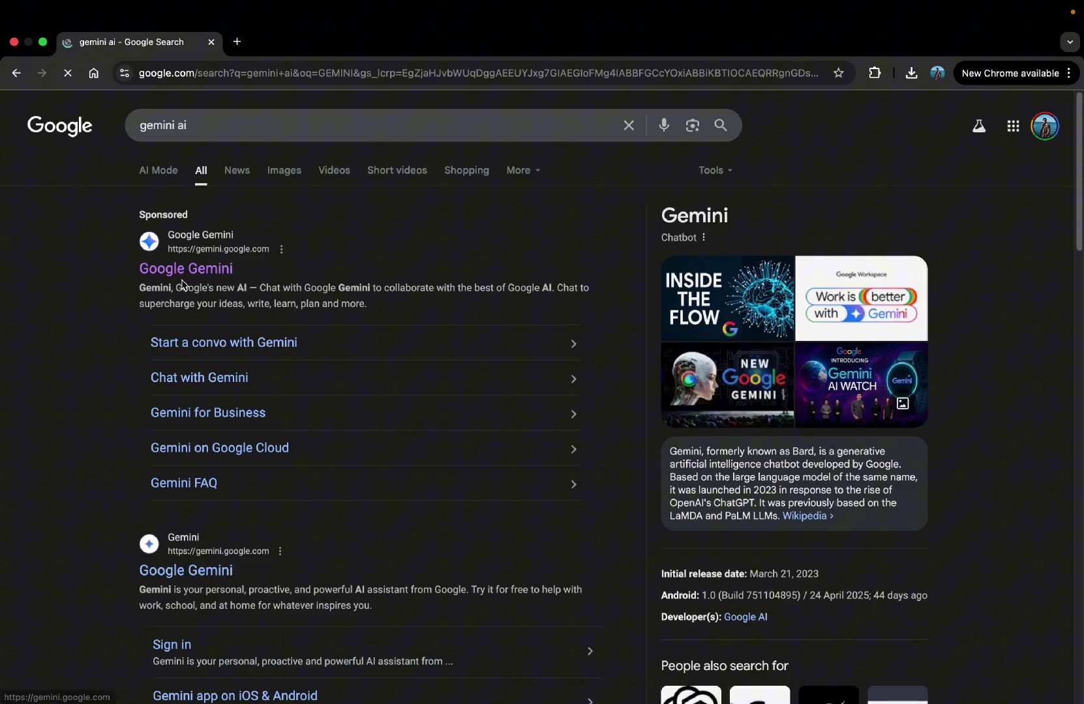
Step: Follow the sponsored 'Google Gemini' search result into the Gemini app
{"action": "left_click_drag", "start_coordinate": [99, 274], "coordinate": [238, 272]}
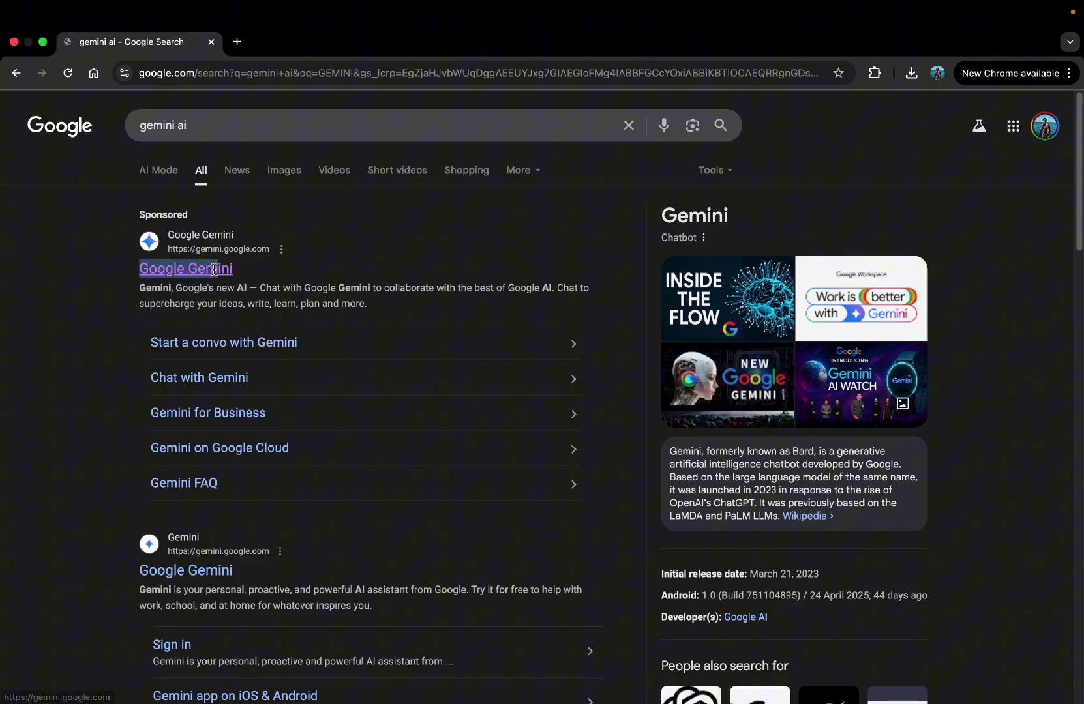
{"action": "left_click", "coordinate": [245, 273]}
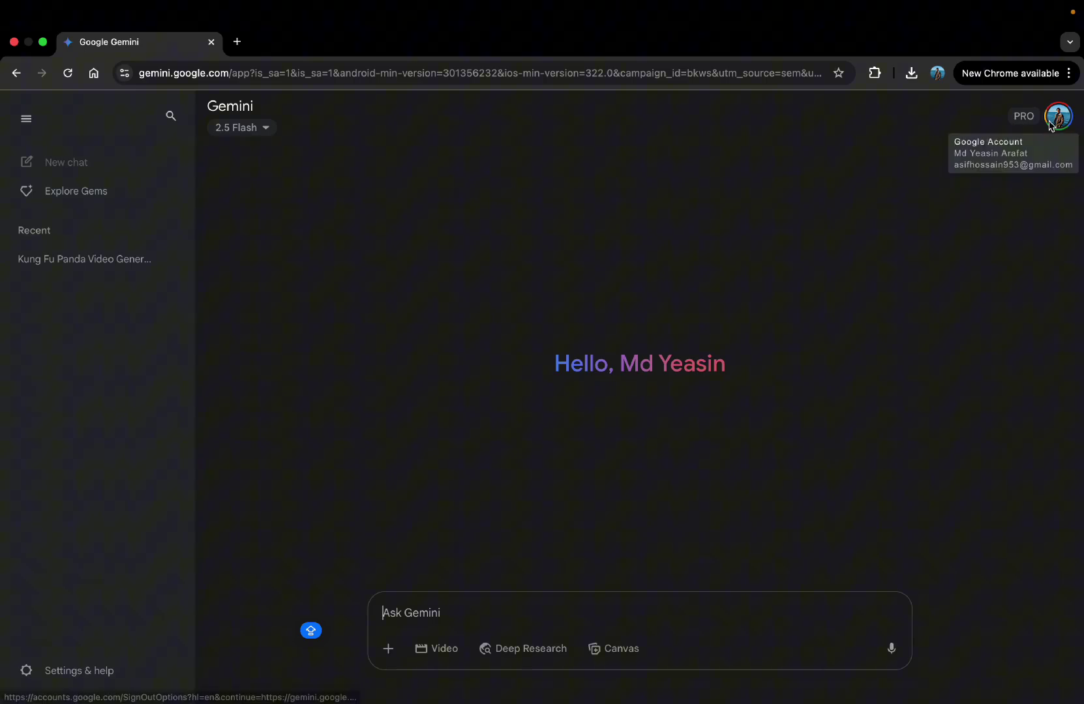
Step: Search 'gemini subscription google' in a new browser tab
{"action": "key", "text": "ctrl+t"}
{"action": "type", "text": "gemini subscription google"}
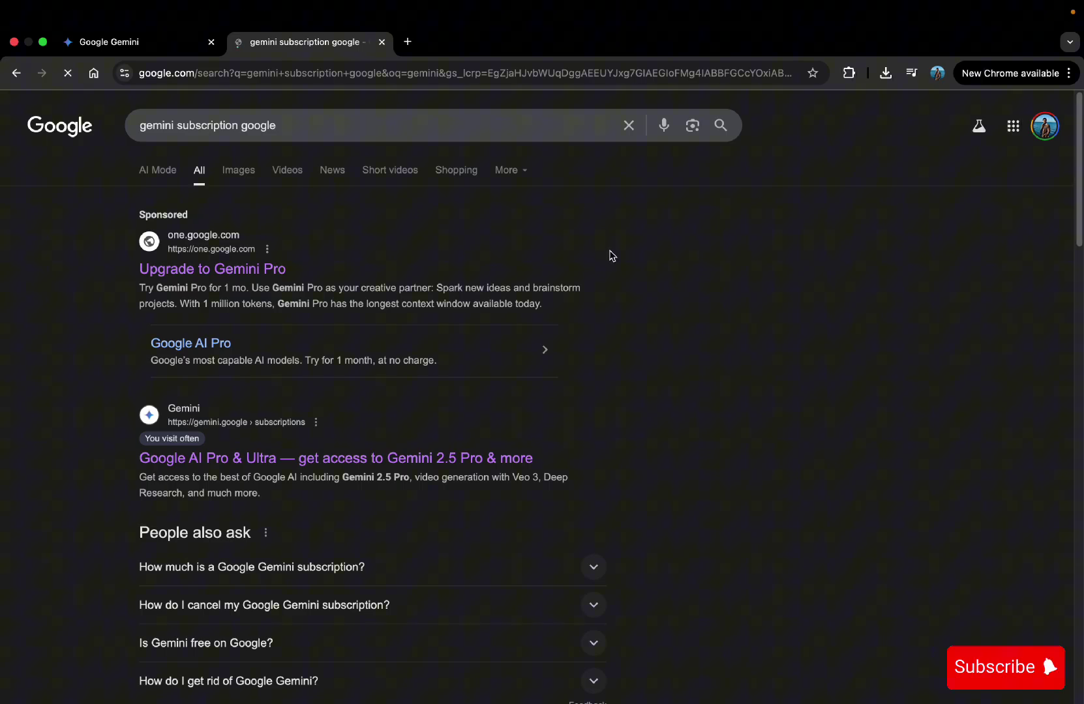
Step: Open the gemini.google subscriptions result and inspect its page address
{"action": "left_click", "coordinate": [492, 351]}
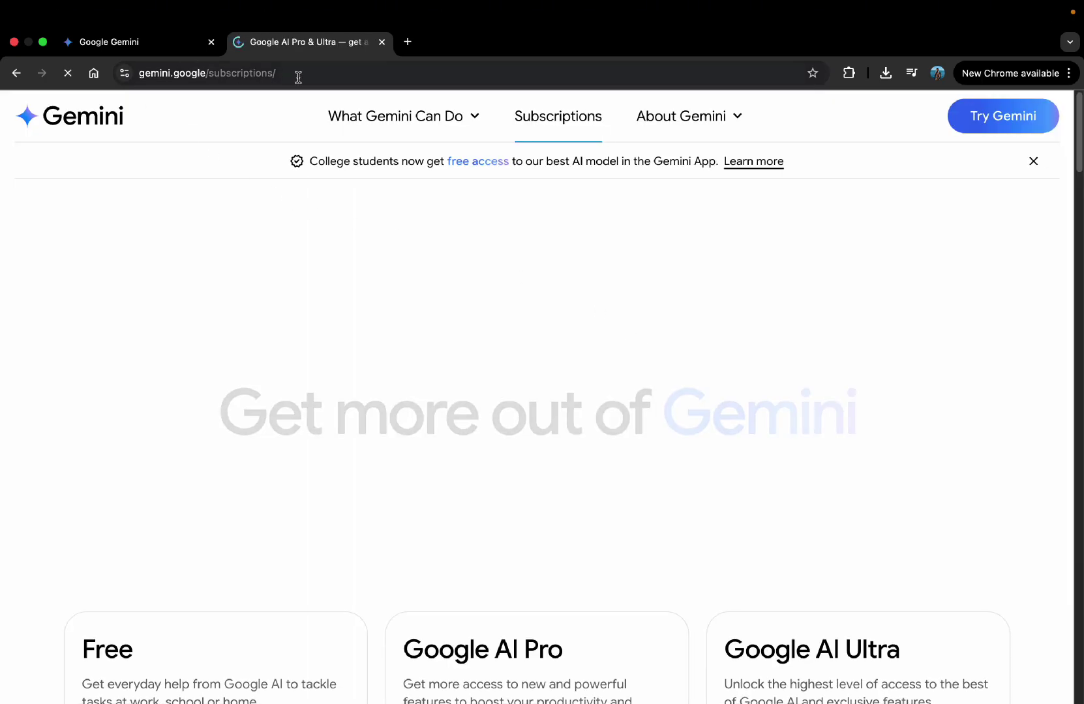
{"action": "left_click", "coordinate": [190, 70]}
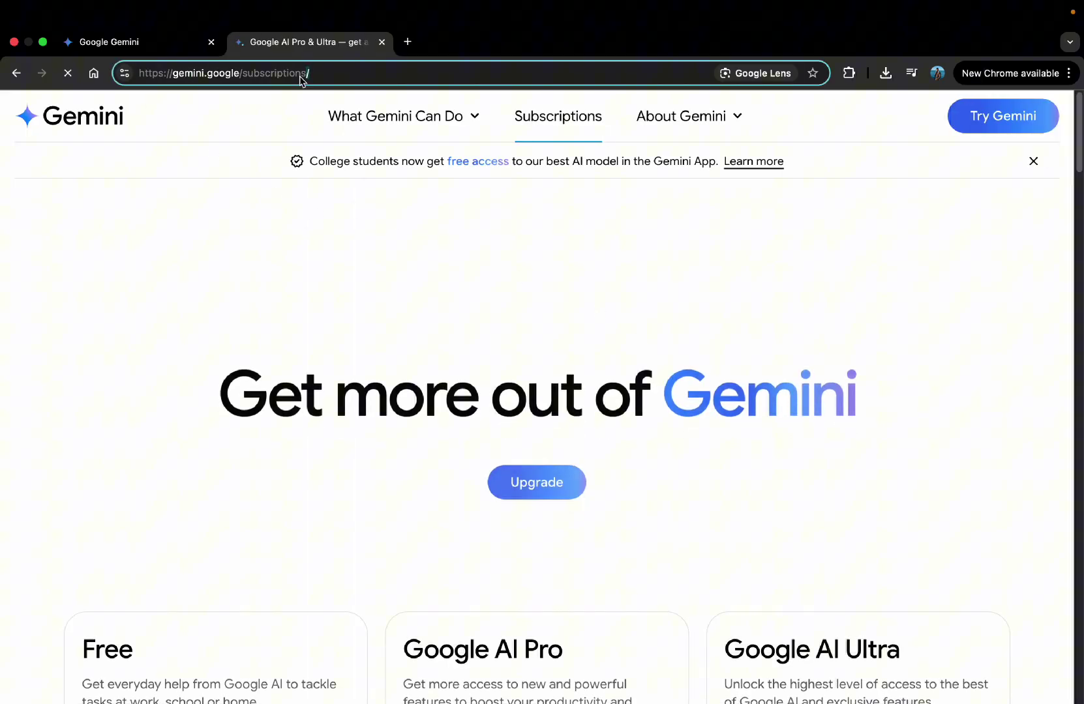
{"action": "left_click", "coordinate": [597, 339]}
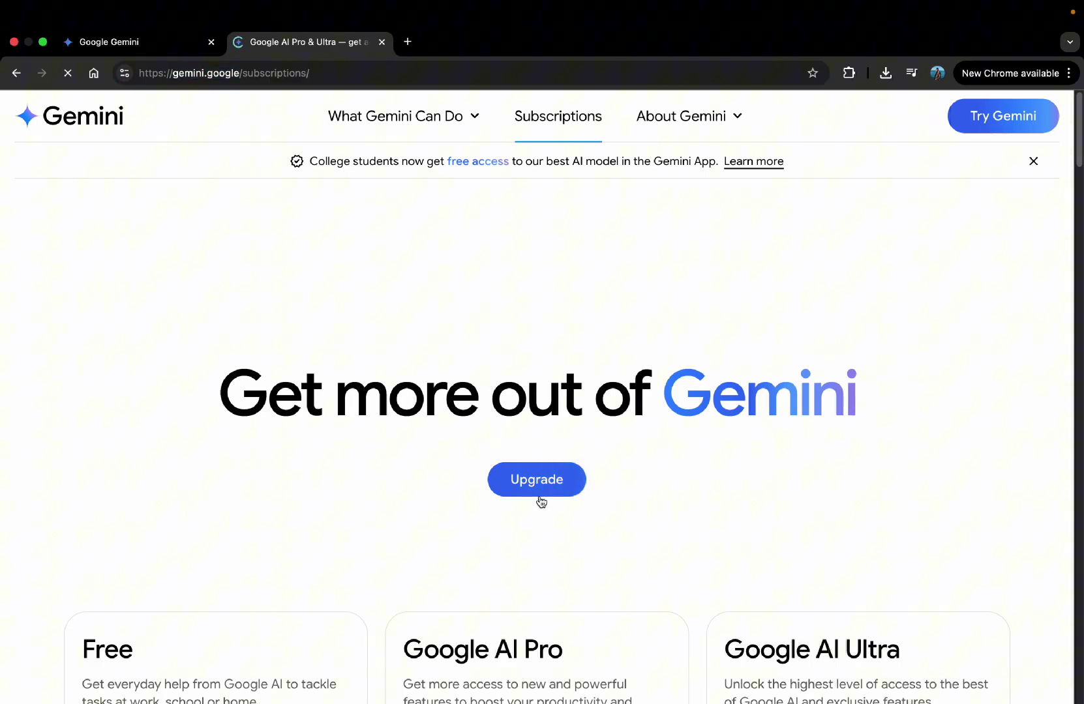
{"action": "scroll", "coordinate": [679, 418], "scroll_direction": "down", "scroll_amount": 5}
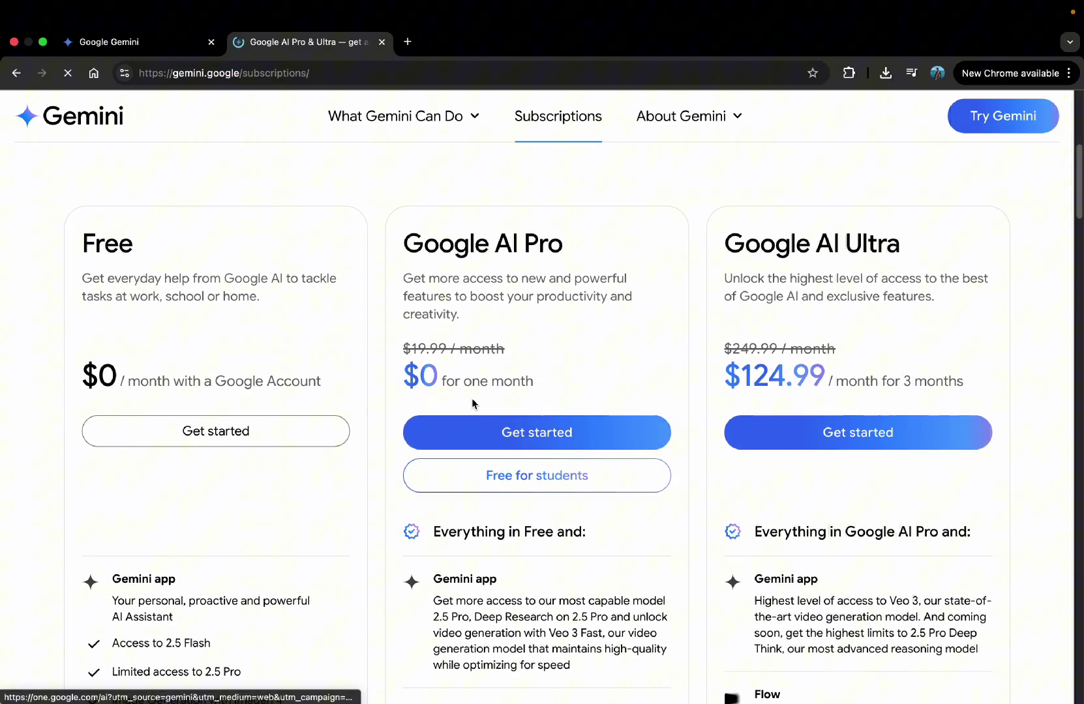
{"action": "scroll", "coordinate": [570, 427], "scroll_direction": "down", "scroll_amount": 1}
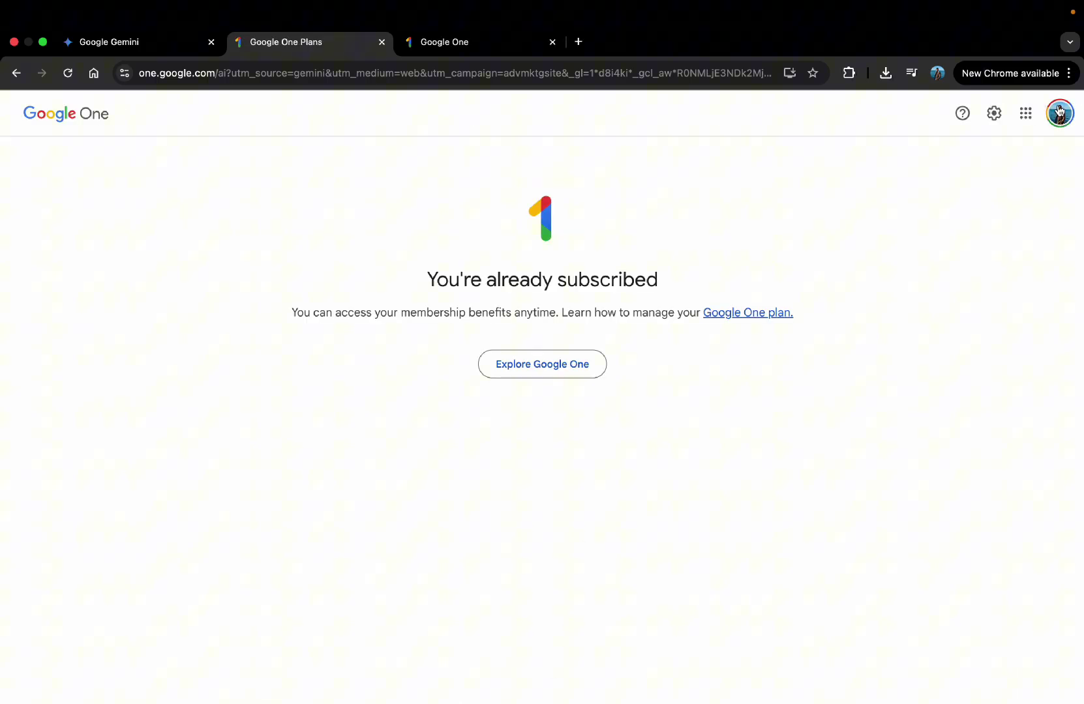
Step: Switch Google accounts to see the BDT 0 one-month Google AI Pro offer
{"action": "left_click", "coordinate": [1058, 111]}
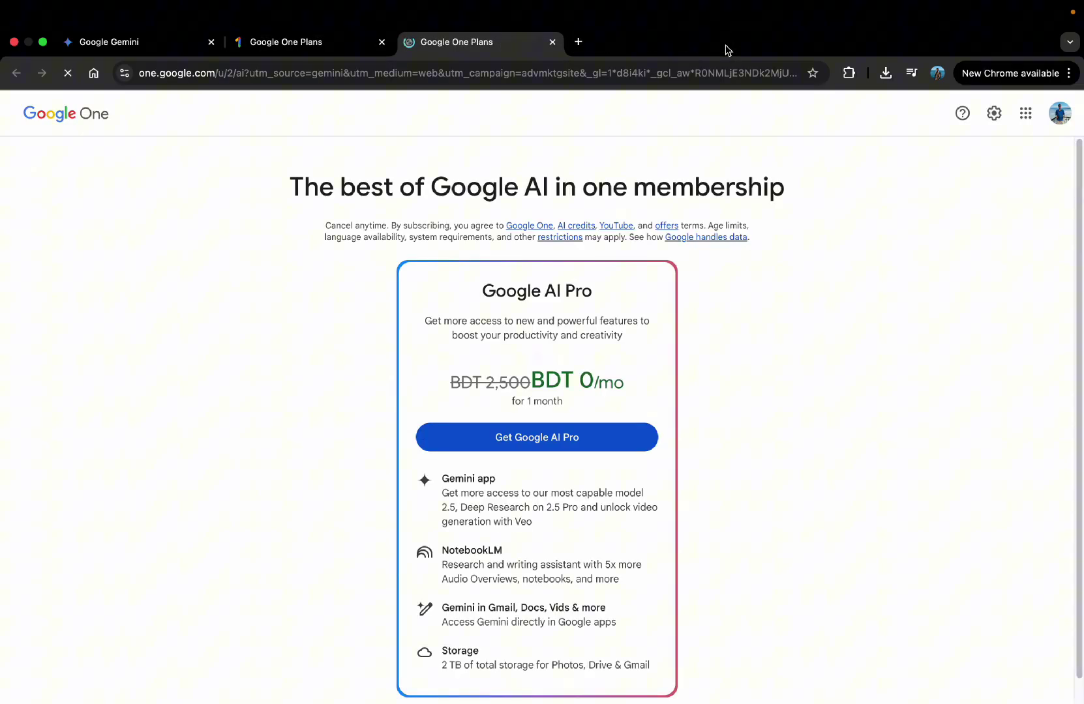
Step: Start the Google AI Pro trial, accept terms, then cancel at card entry
{"action": "left_click", "coordinate": [543, 449]}
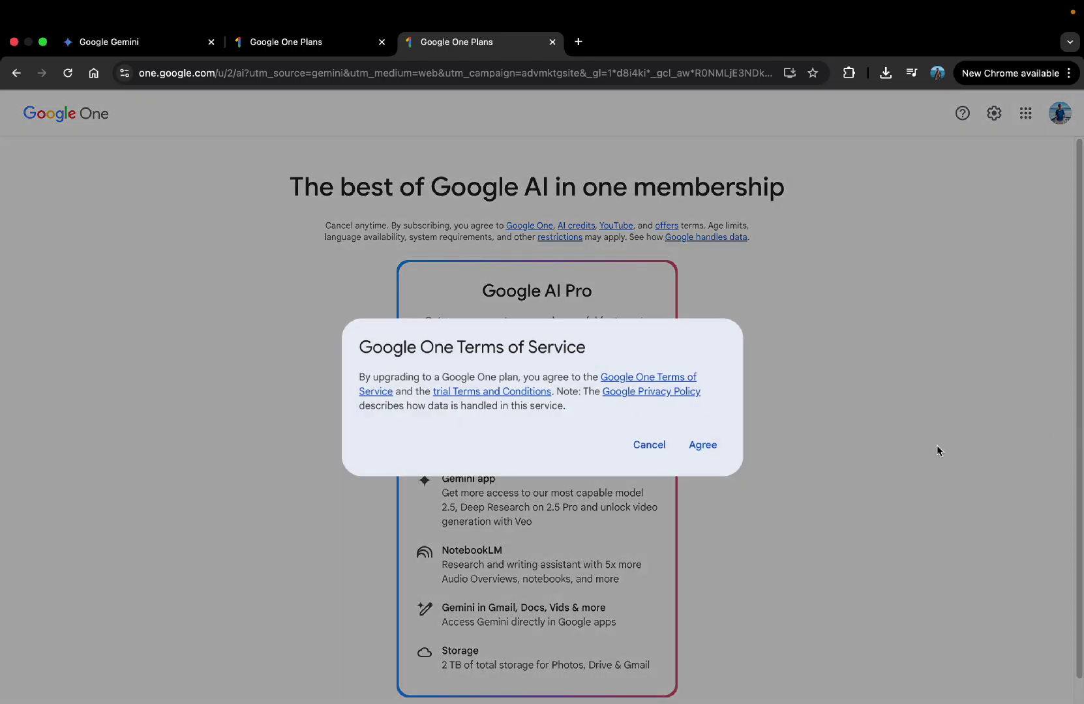
{"action": "left_click", "coordinate": [701, 449]}
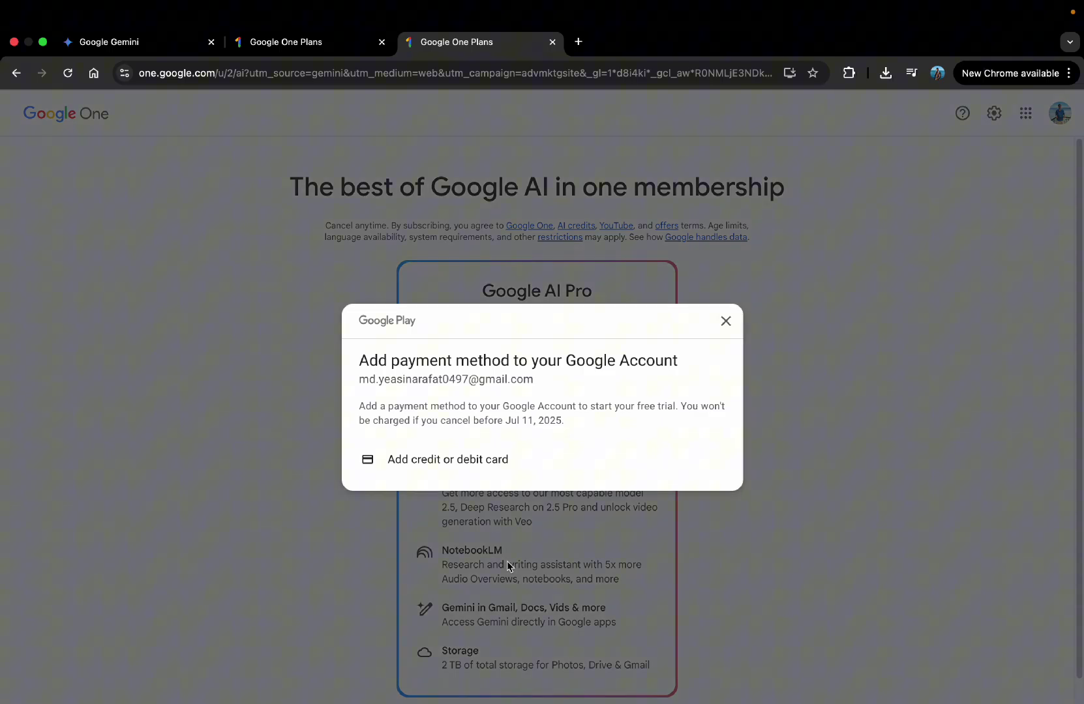
{"action": "left_click", "coordinate": [459, 462]}
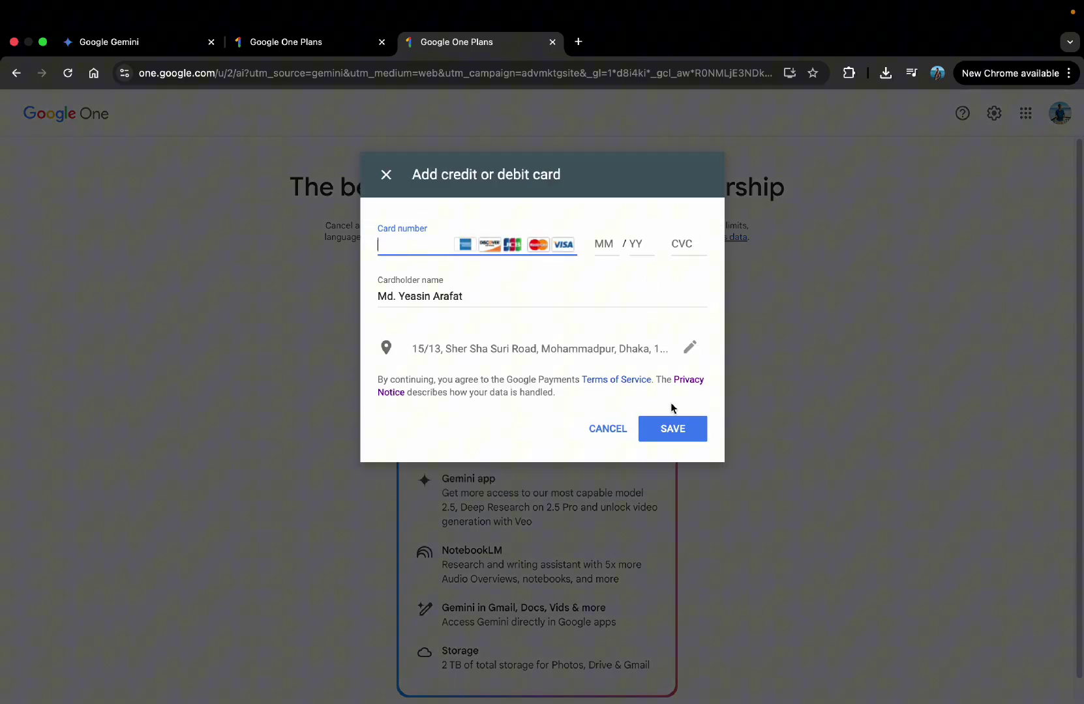
{"action": "left_click", "coordinate": [613, 437]}
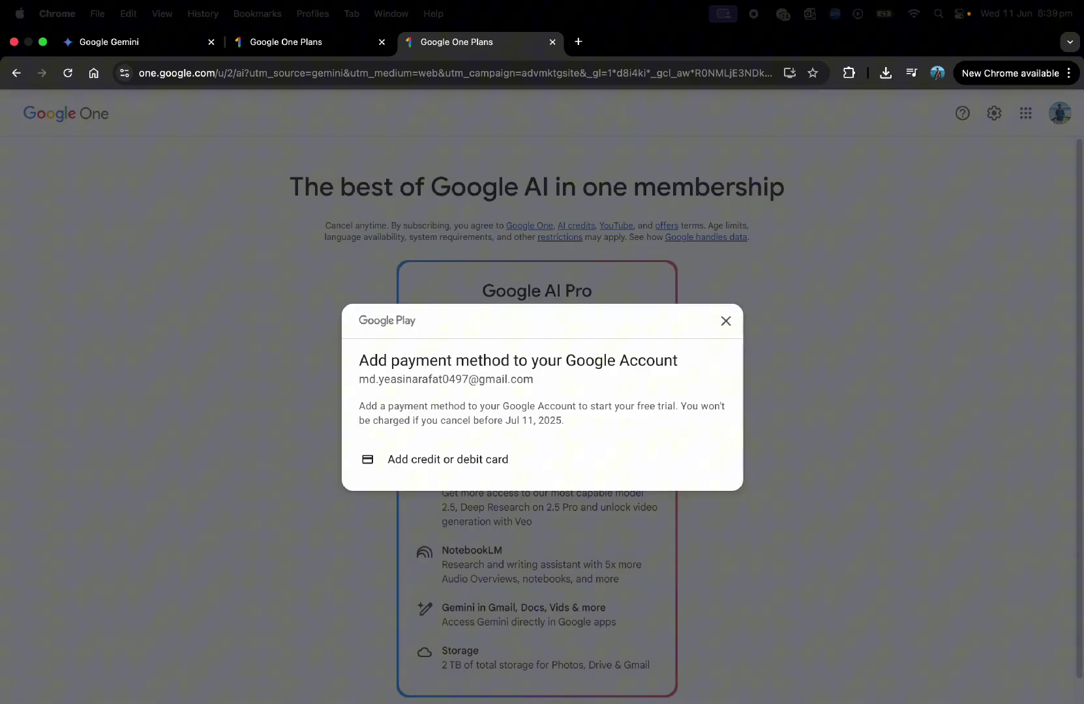
{"action": "left_click", "coordinate": [724, 322]}
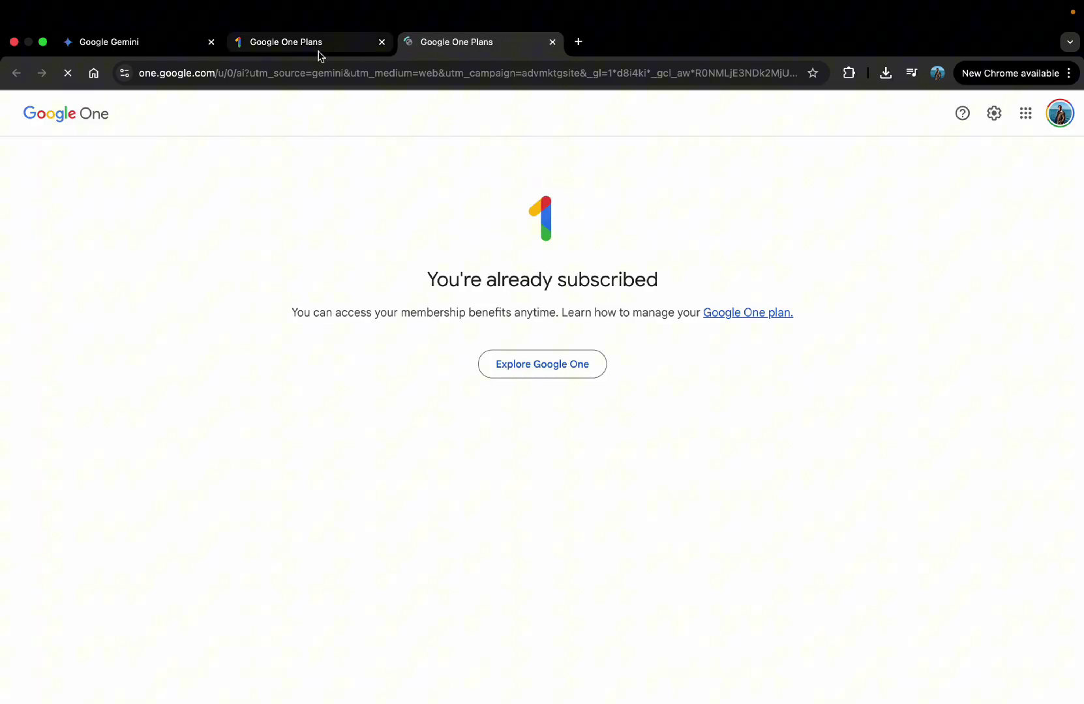
Step: Close the extra Google One Plans tab and return to the Gemini Kung Fu Panda chat
{"action": "left_click", "coordinate": [383, 46]}
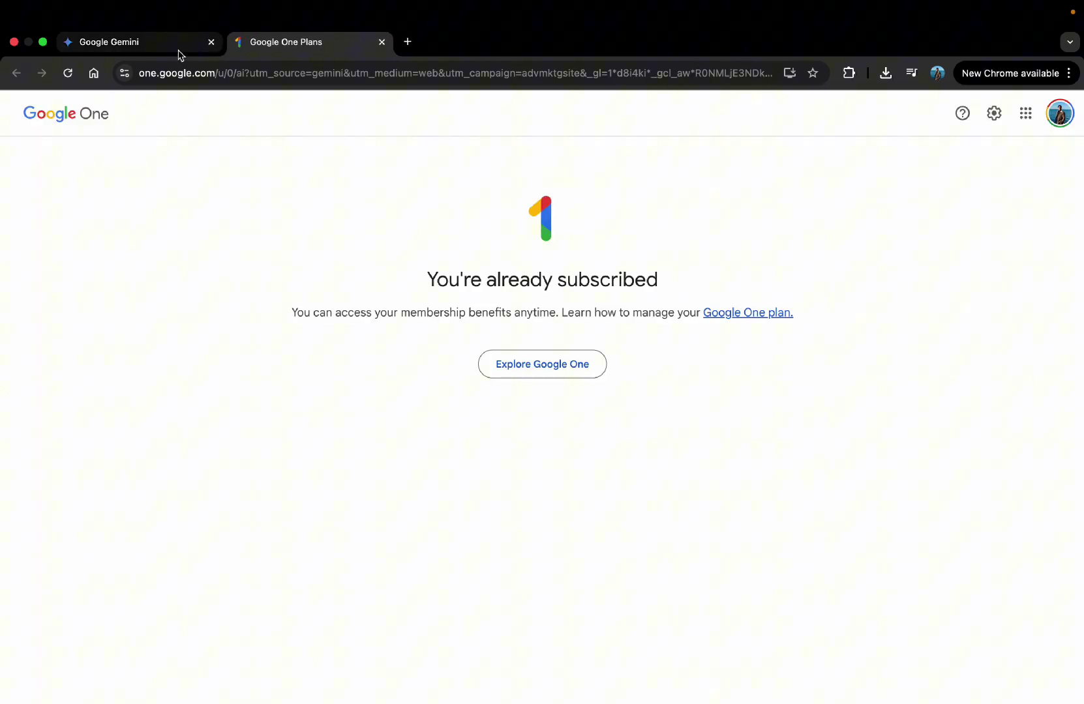
{"action": "left_click", "coordinate": [179, 47]}
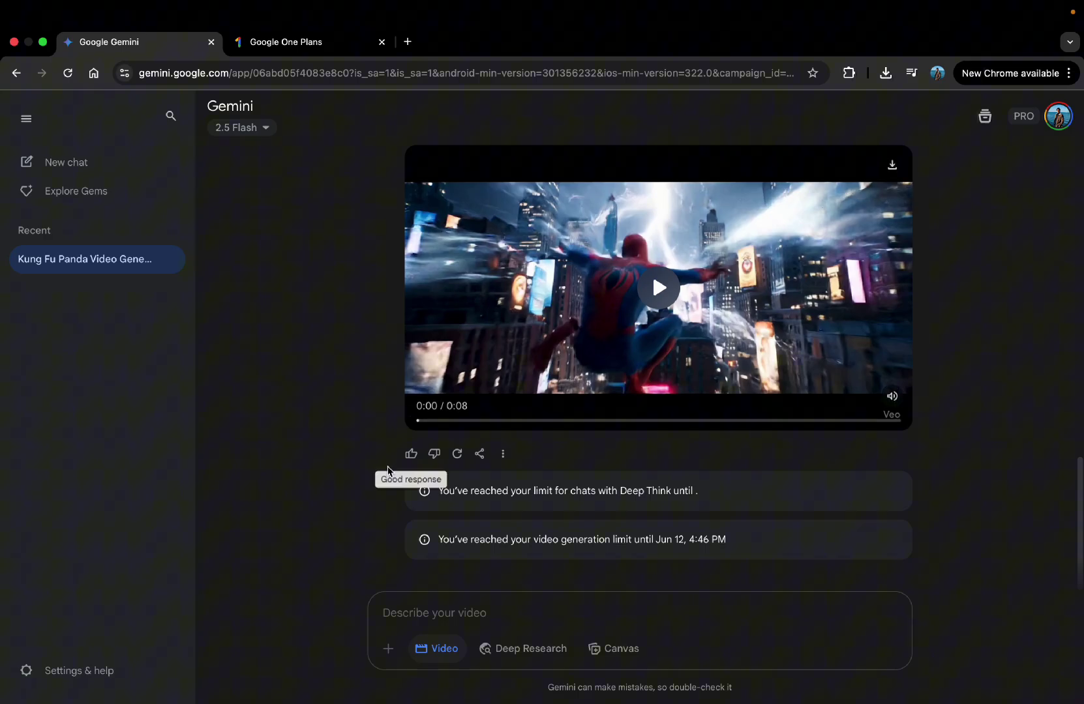
{"action": "scroll", "coordinate": [602, 395], "scroll_direction": "up", "scroll_amount": 10}
{"action": "scroll", "coordinate": [602, 394], "scroll_direction": "up", "scroll_amount": 10}
{"action": "scroll", "coordinate": [602, 394], "scroll_direction": "up", "scroll_amount": 5}
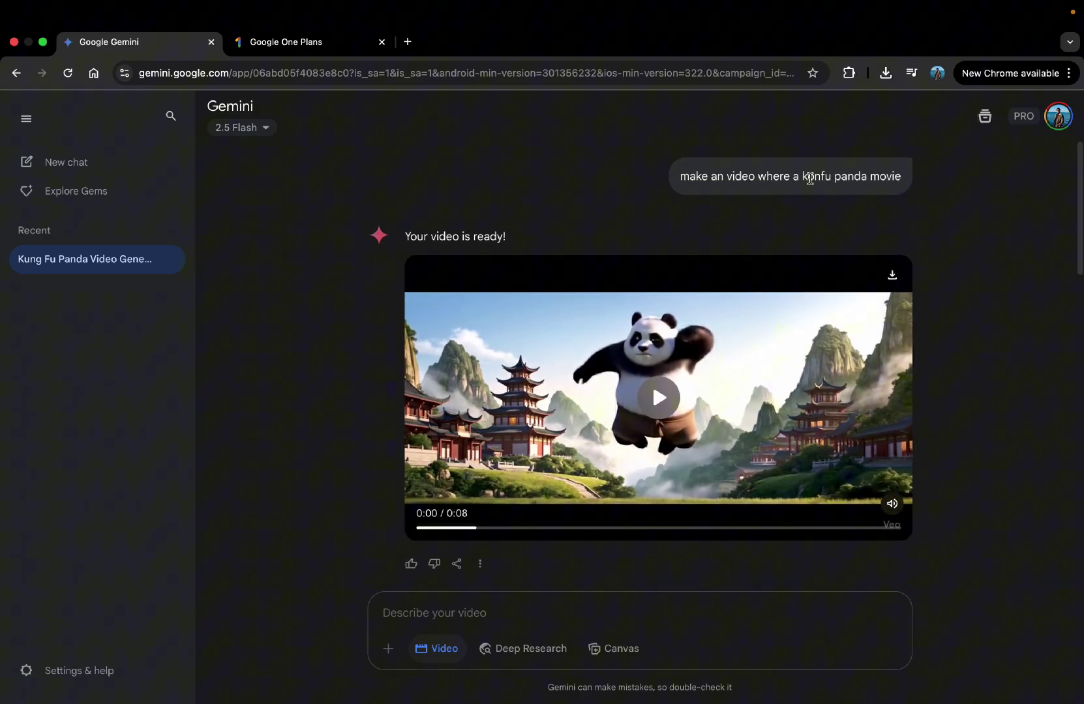
{"action": "scroll", "coordinate": [669, 449], "scroll_direction": "down", "scroll_amount": 5}
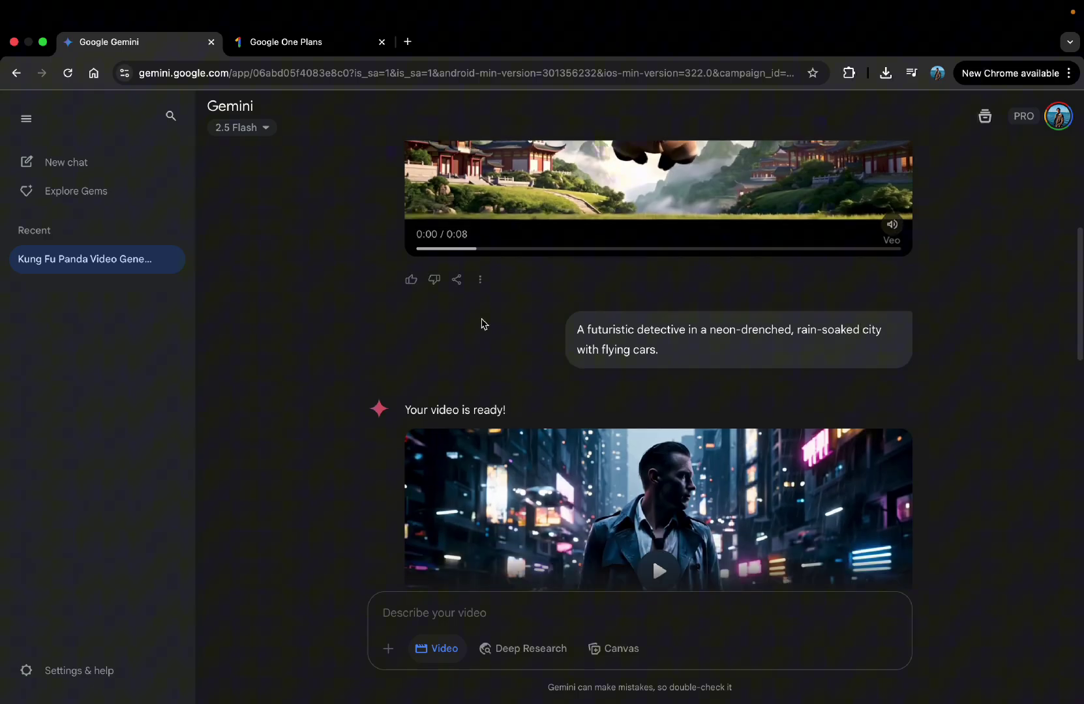
{"action": "scroll", "coordinate": [706, 419], "scroll_direction": "down", "scroll_amount": 5}
{"action": "scroll", "coordinate": [712, 428], "scroll_direction": "down", "scroll_amount": 5}
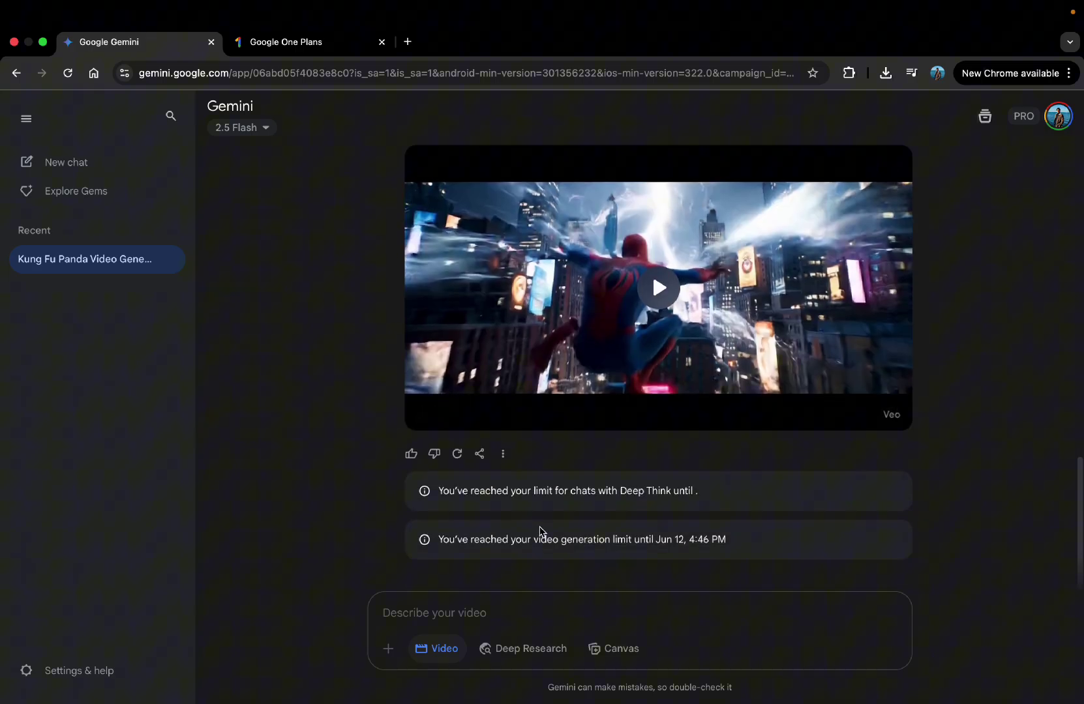
{"action": "scroll", "coordinate": [680, 519], "scroll_direction": "up", "scroll_amount": 1}
{"action": "scroll", "coordinate": [680, 513], "scroll_direction": "up", "scroll_amount": 3}
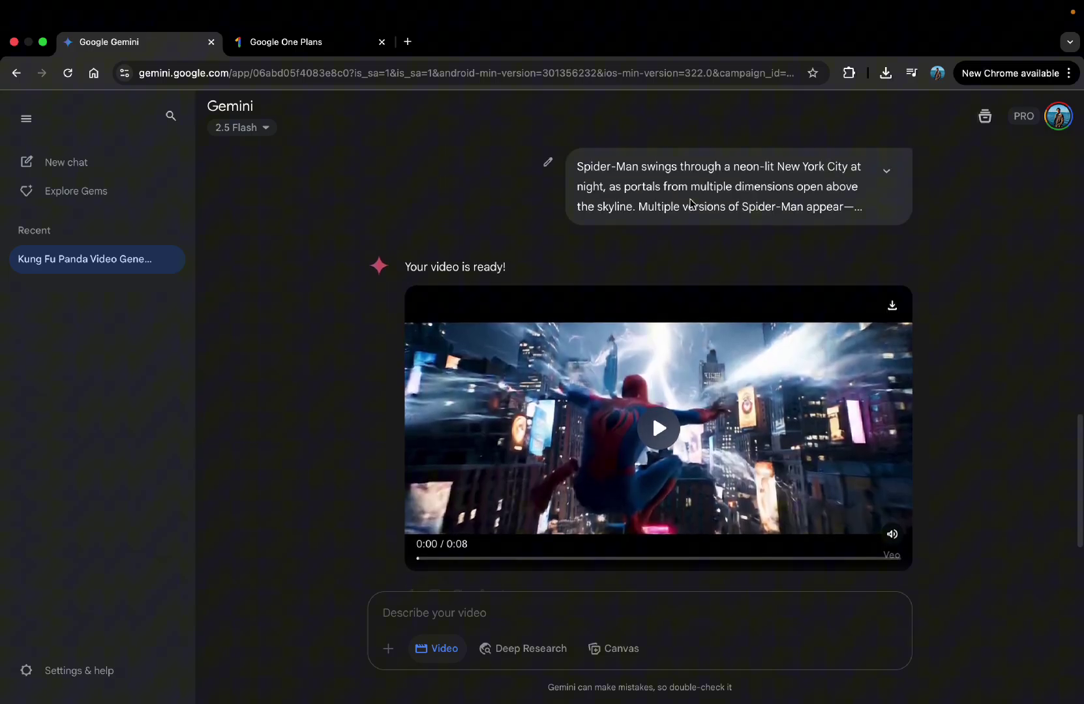
{"action": "scroll", "coordinate": [691, 357], "scroll_direction": "down", "scroll_amount": 3}
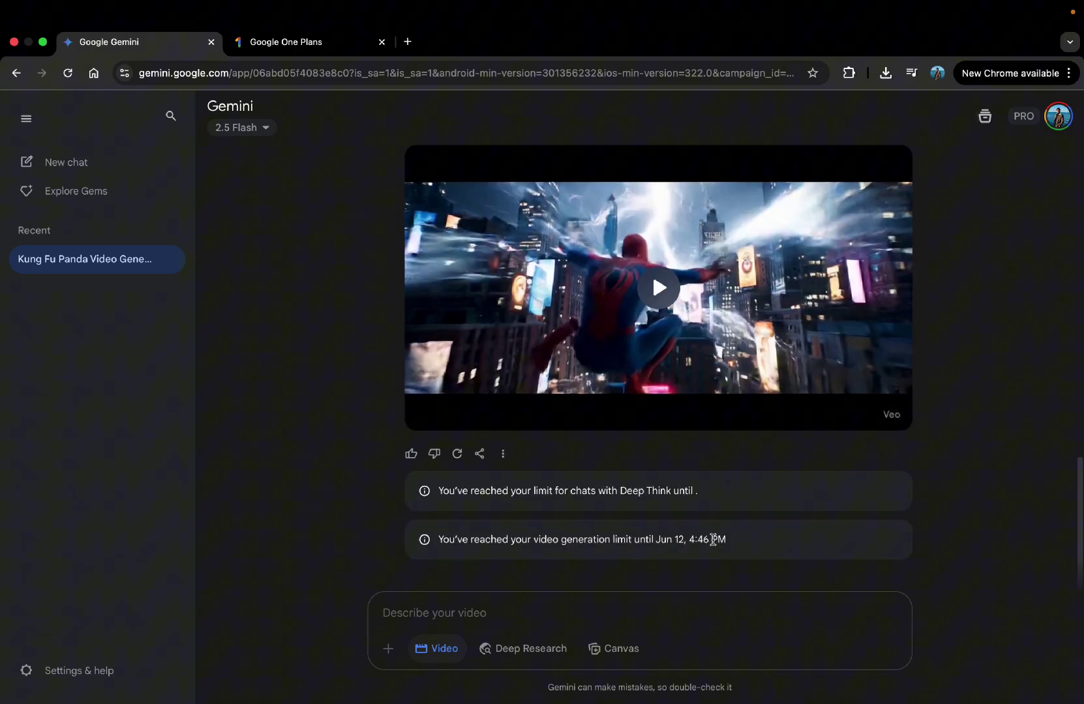
{"action": "scroll", "coordinate": [713, 539], "scroll_direction": "up", "scroll_amount": 3}
{"action": "scroll", "coordinate": [715, 525], "scroll_direction": "up", "scroll_amount": 5}
{"action": "scroll", "coordinate": [726, 515], "scroll_direction": "up", "scroll_amount": 4}
{"action": "scroll", "coordinate": [720, 502], "scroll_direction": "up", "scroll_amount": 6}
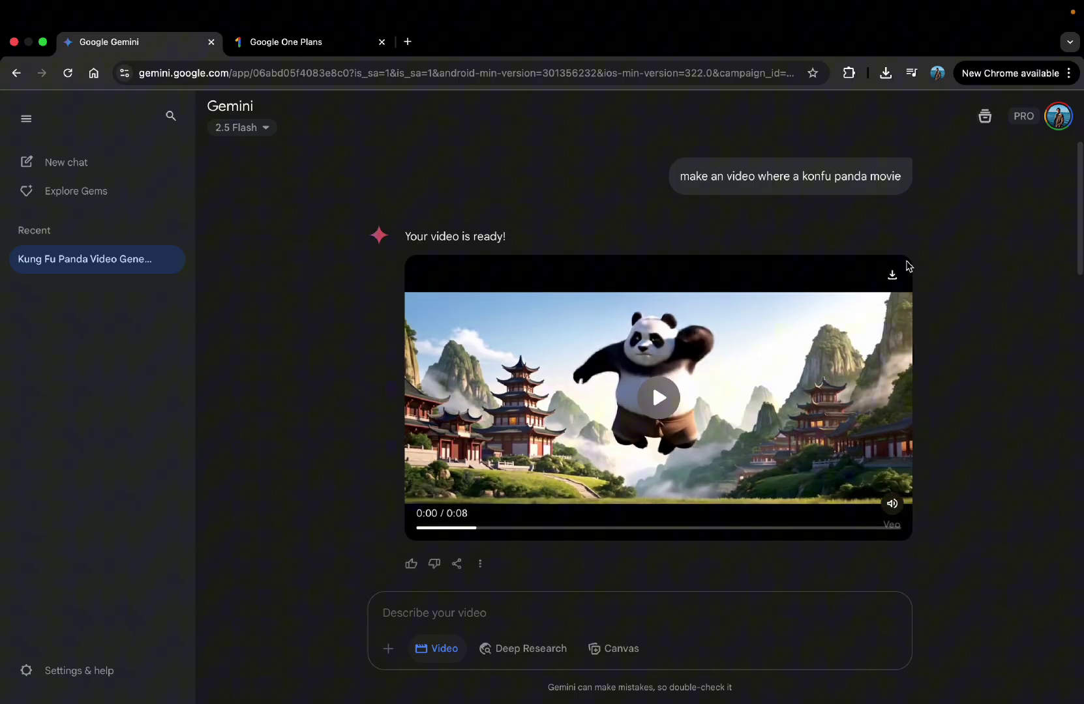
{"action": "mouse_move", "coordinate": [825, 7]}
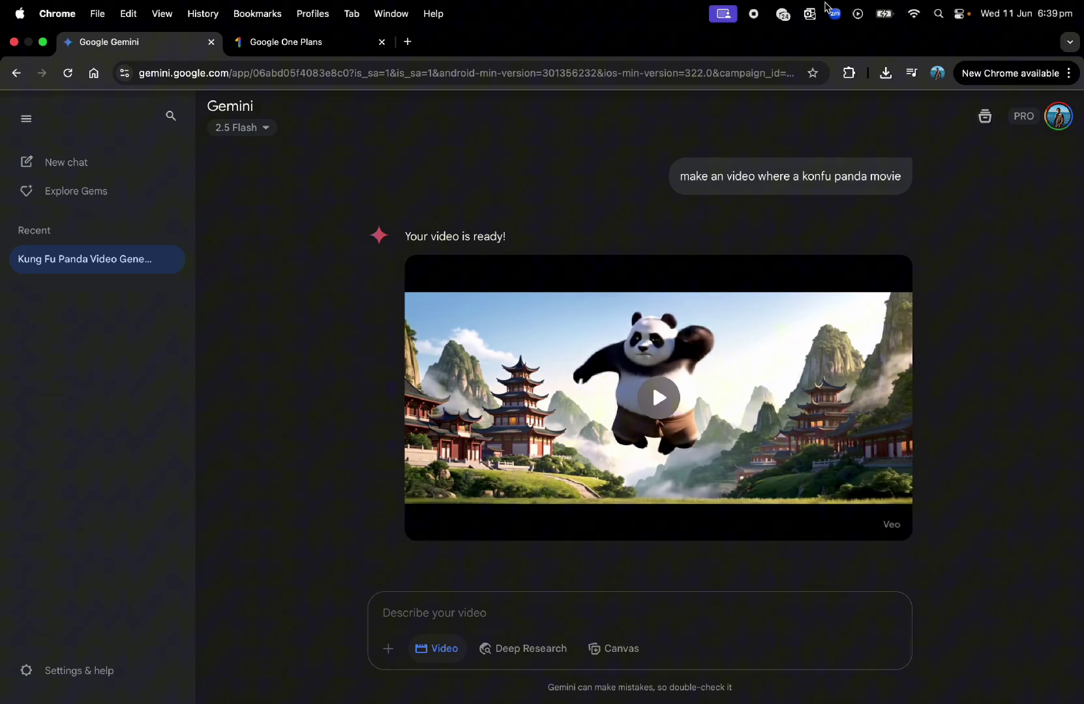
Step: Load chat.openai.com in the second tab
{"action": "key", "text": "super+t"}
{"action": "type", "text": "chat"}
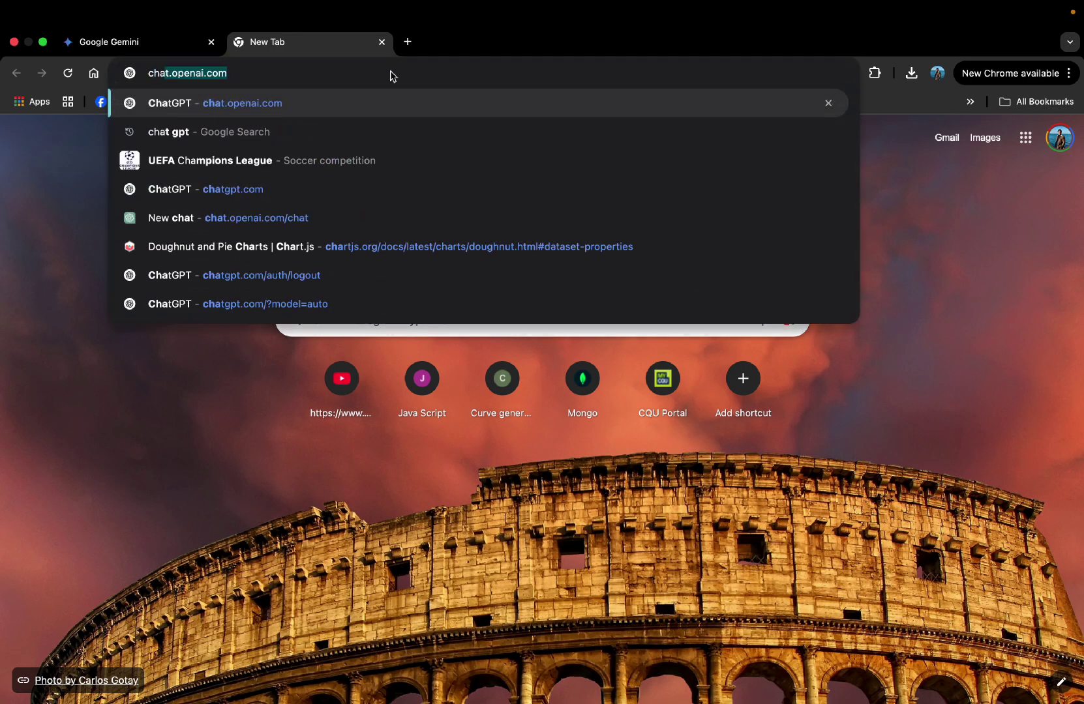
{"action": "key", "text": "Return"}
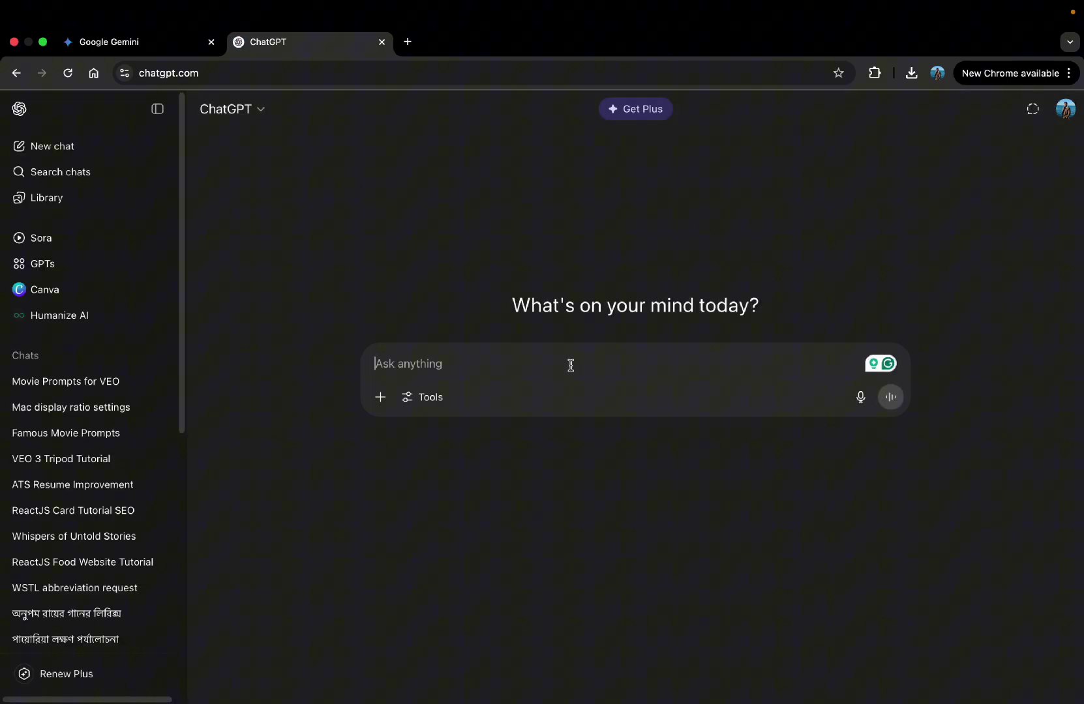
Step: In Famous Movie Prompts, highlight the Blade Runner 2049 prompt, then return to Gemini
{"action": "left_click", "coordinate": [74, 434]}
{"action": "scroll", "coordinate": [737, 215], "scroll_direction": "up", "scroll_amount": 10}
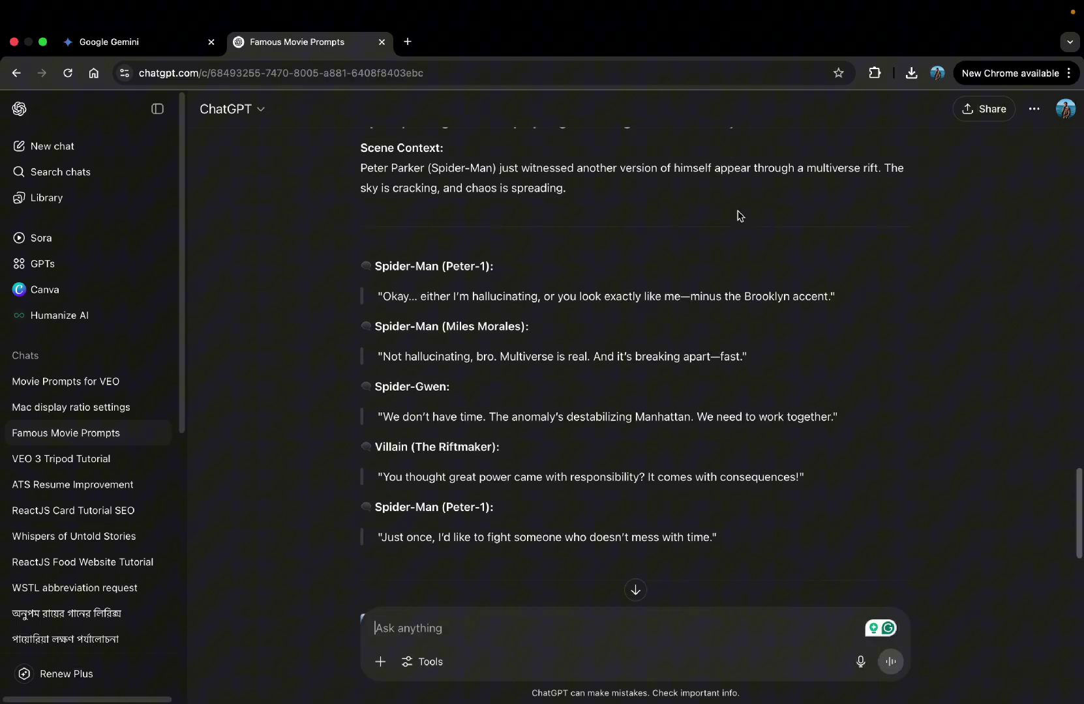
{"action": "scroll", "coordinate": [742, 217], "scroll_direction": "up", "scroll_amount": 5}
{"action": "scroll", "coordinate": [742, 215], "scroll_direction": "up", "scroll_amount": 5}
{"action": "scroll", "coordinate": [745, 215], "scroll_direction": "up", "scroll_amount": 5}
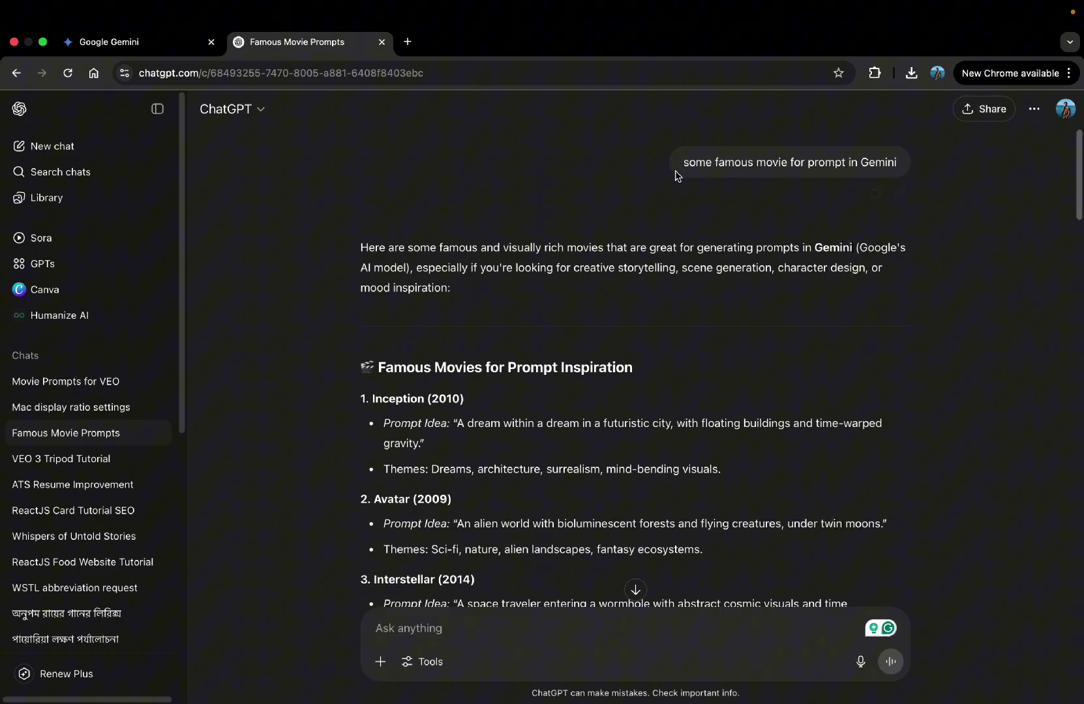
{"action": "scroll", "coordinate": [408, 381], "scroll_direction": "down", "scroll_amount": 2}
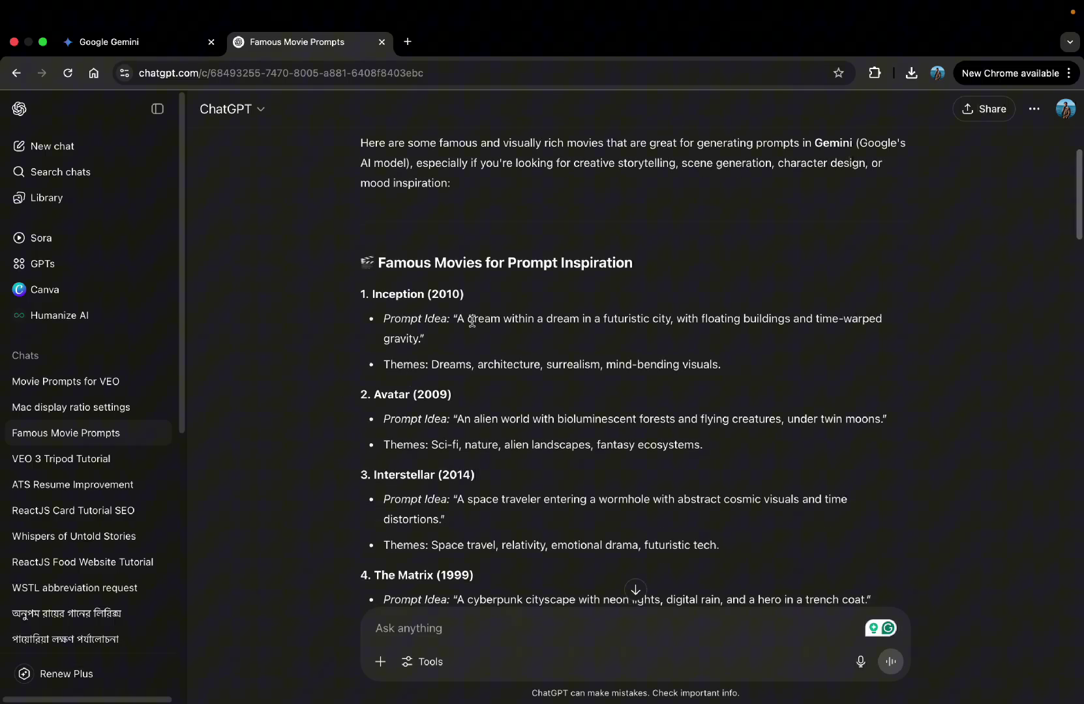
{"action": "left_click_drag", "start_coordinate": [460, 321], "coordinate": [876, 314]}
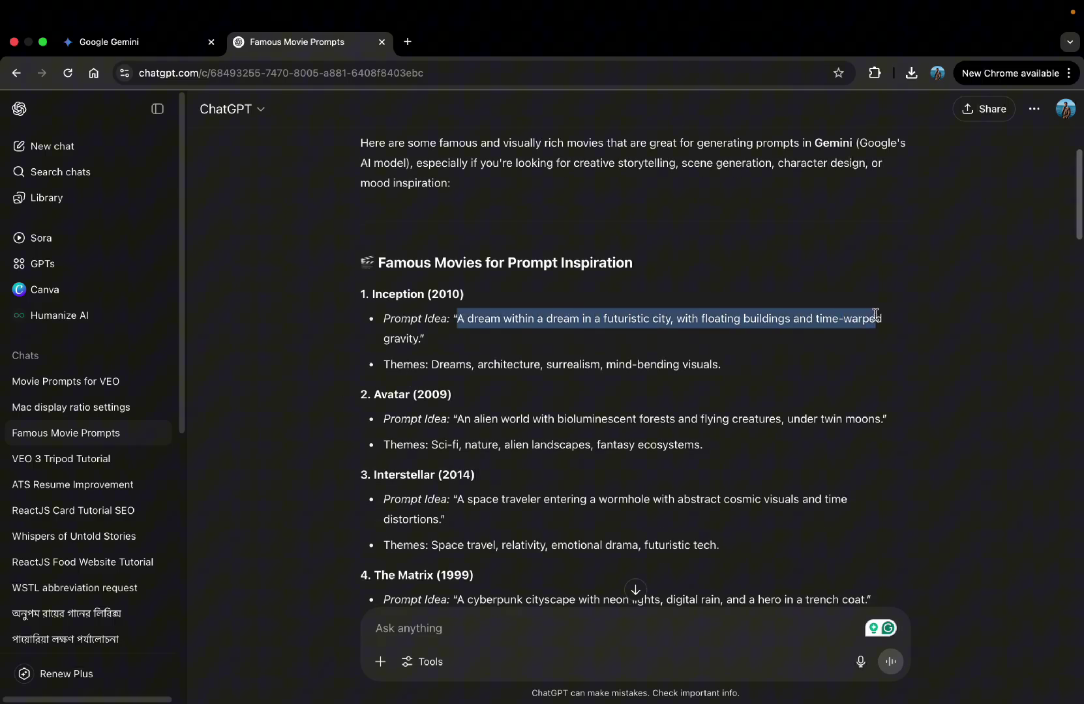
{"action": "scroll", "coordinate": [441, 292], "scroll_direction": "down", "scroll_amount": 2}
{"action": "left_click", "coordinate": [538, 359]}
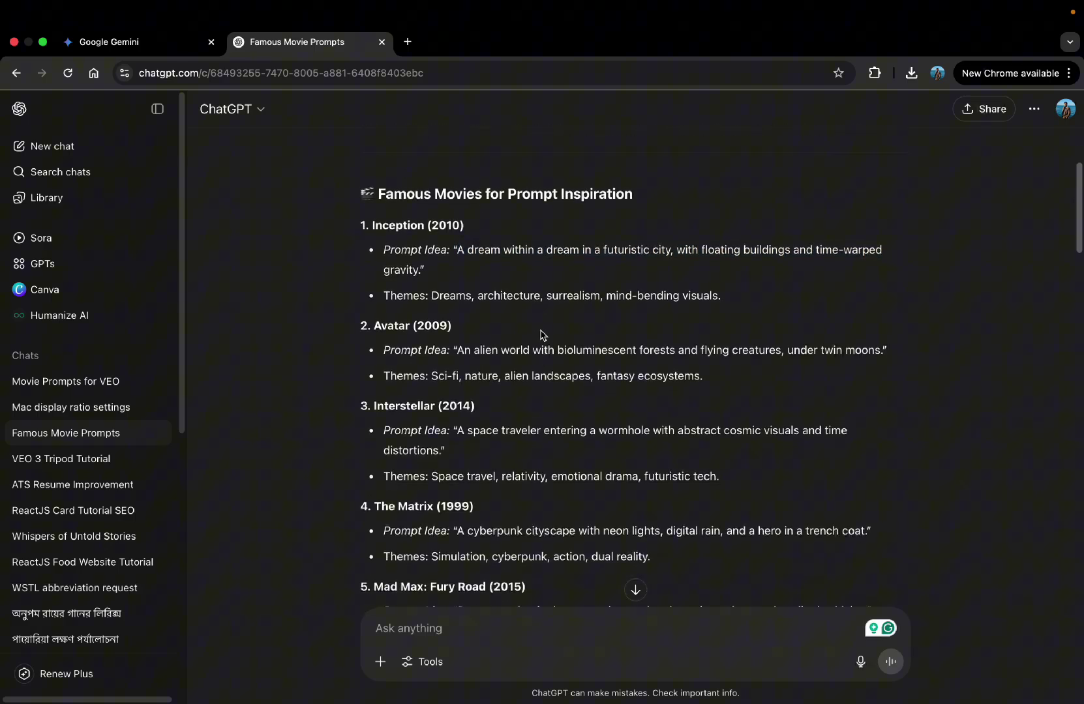
{"action": "scroll", "coordinate": [526, 328], "scroll_direction": "down", "scroll_amount": 2}
{"action": "scroll", "coordinate": [527, 328], "scroll_direction": "down", "scroll_amount": 2}
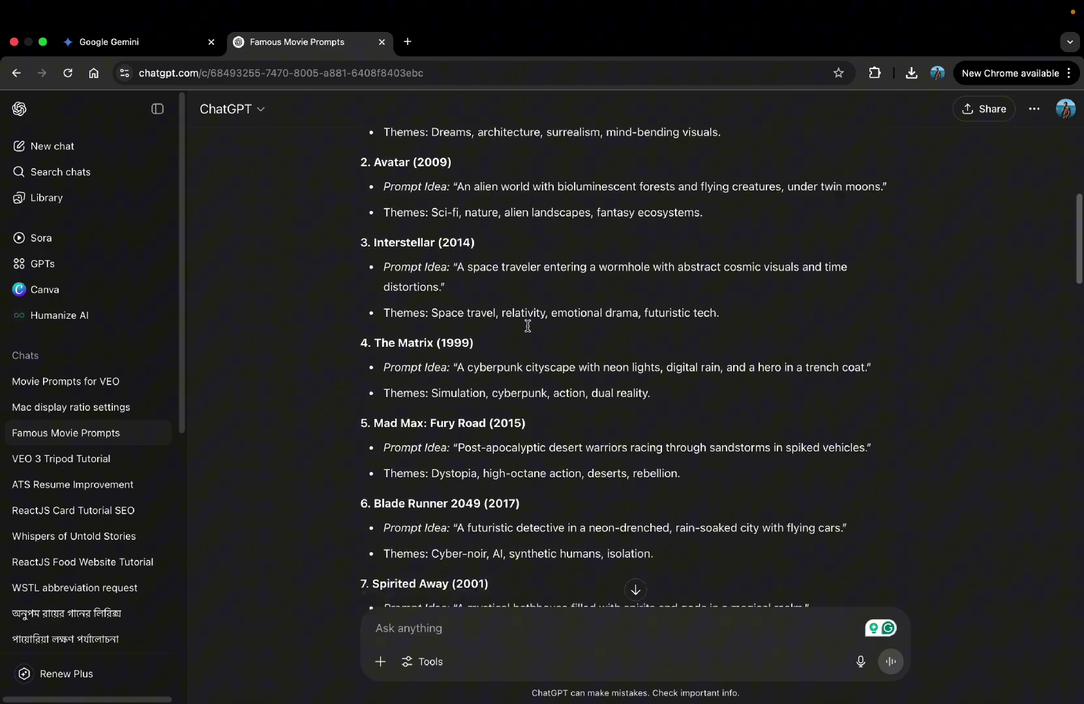
{"action": "scroll", "coordinate": [528, 331], "scroll_direction": "down", "scroll_amount": 1}
{"action": "scroll", "coordinate": [528, 330], "scroll_direction": "down", "scroll_amount": 1}
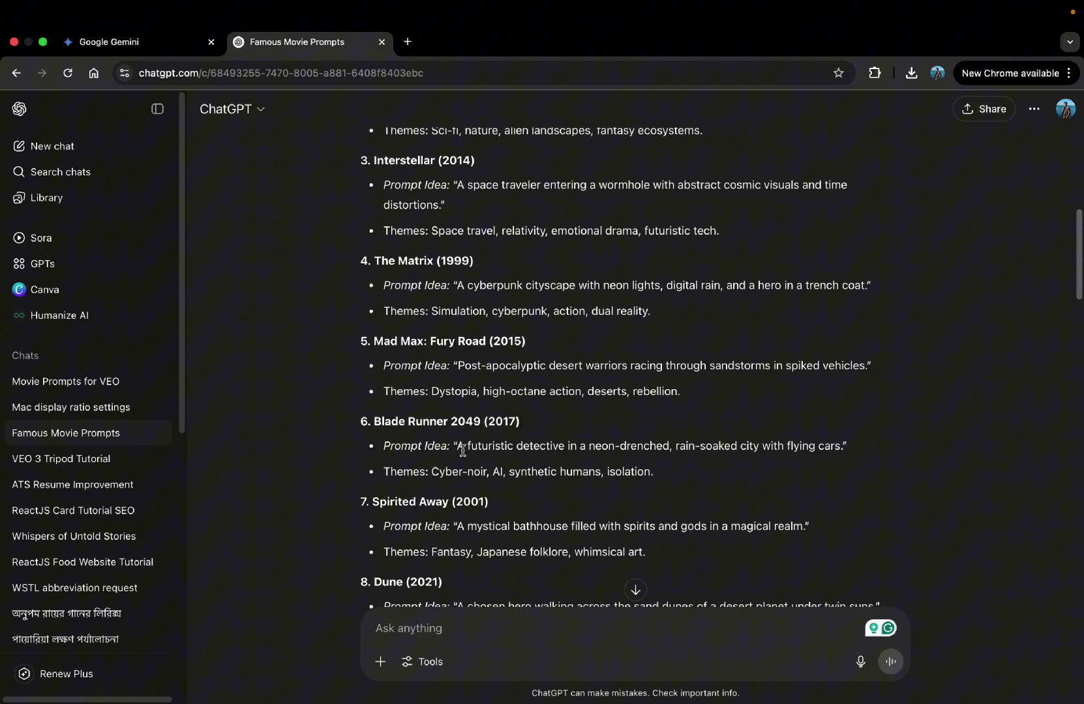
{"action": "left_click_drag", "start_coordinate": [461, 450], "coordinate": [853, 452]}
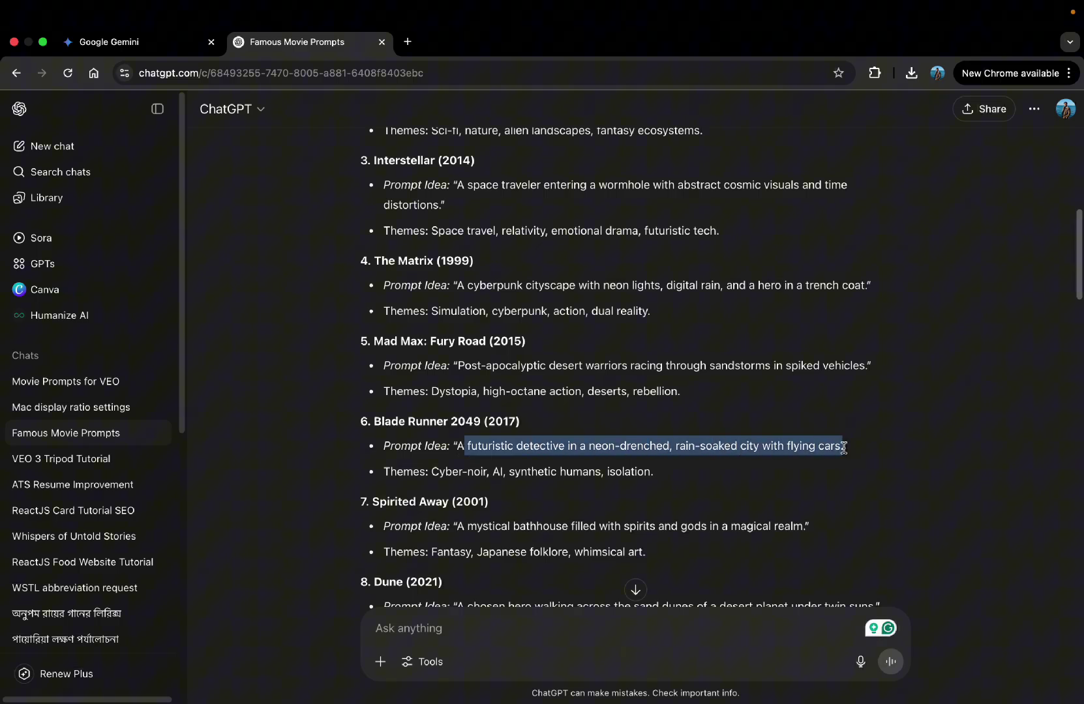
{"action": "left_click", "coordinate": [111, 41]}
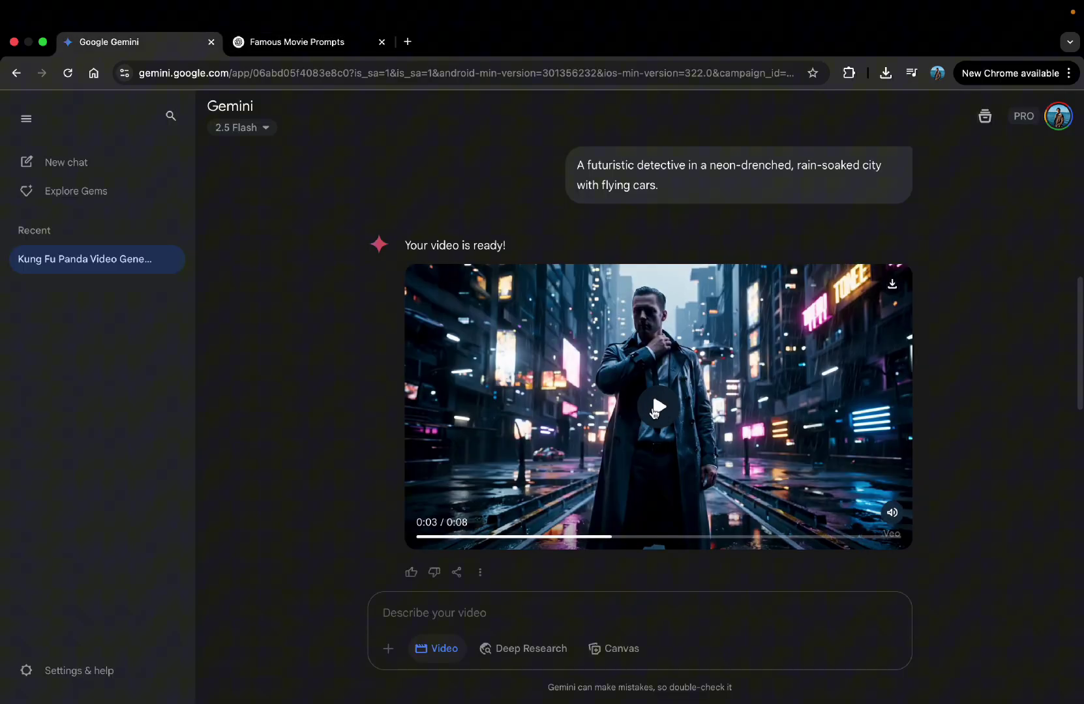
Step: Play the detective video, then play the Spider-Man video and pause it at 0:03
{"action": "left_click", "coordinate": [653, 413]}
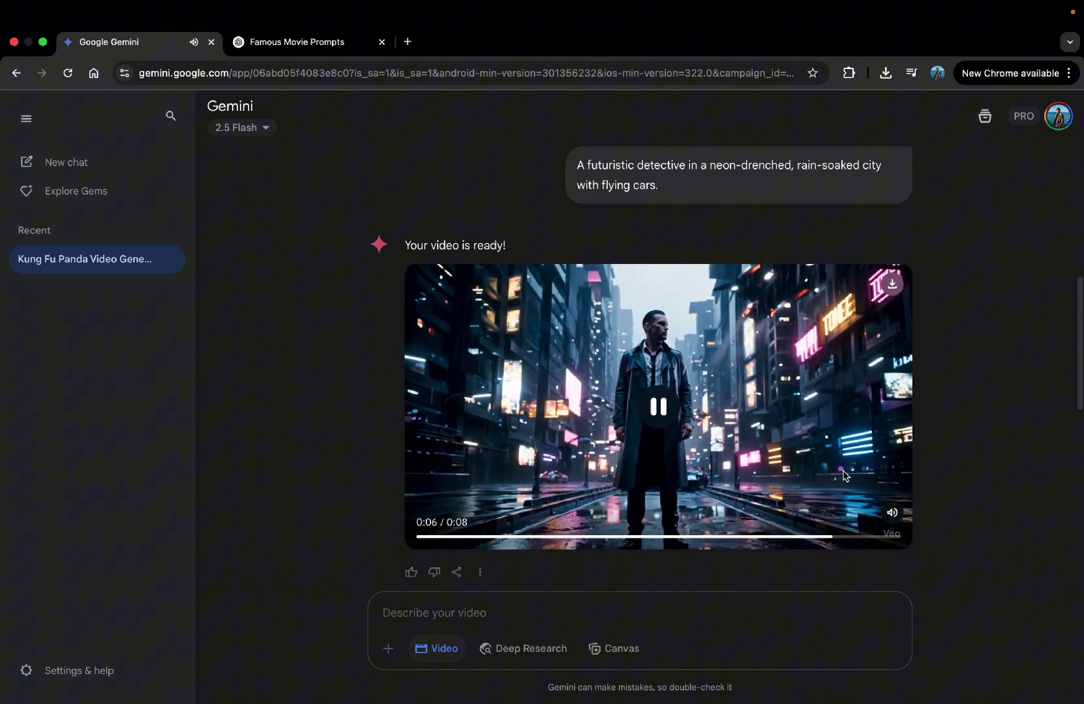
{"action": "scroll", "coordinate": [842, 476], "scroll_direction": "down", "scroll_amount": 3}
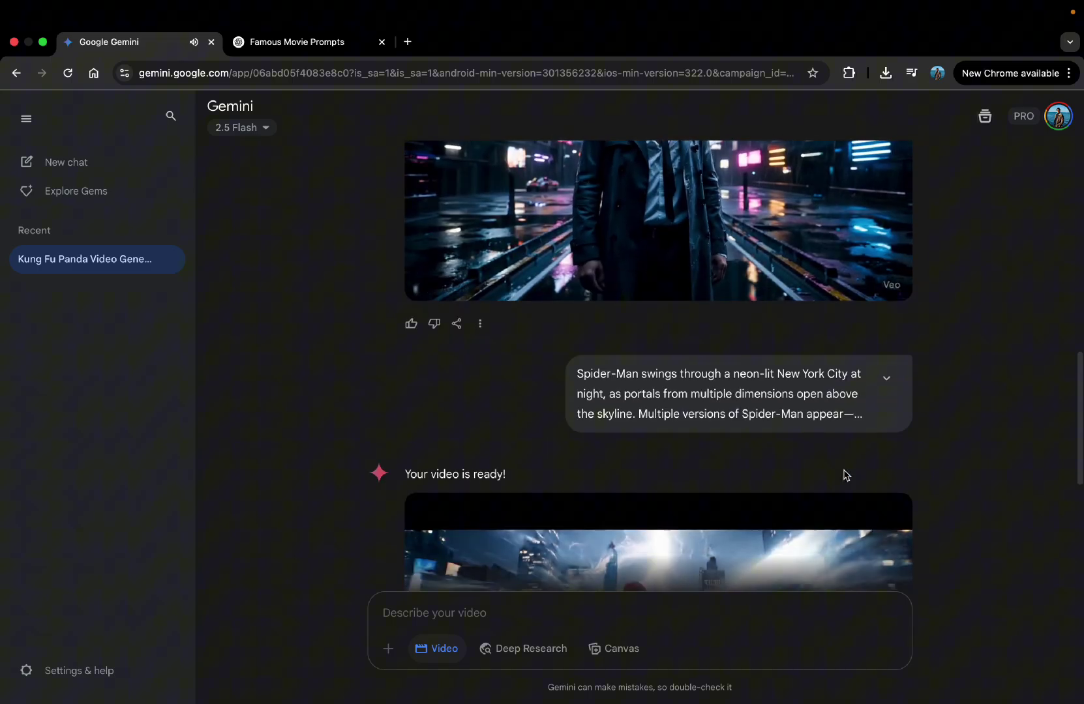
{"action": "scroll", "coordinate": [843, 475], "scroll_direction": "up", "scroll_amount": 2}
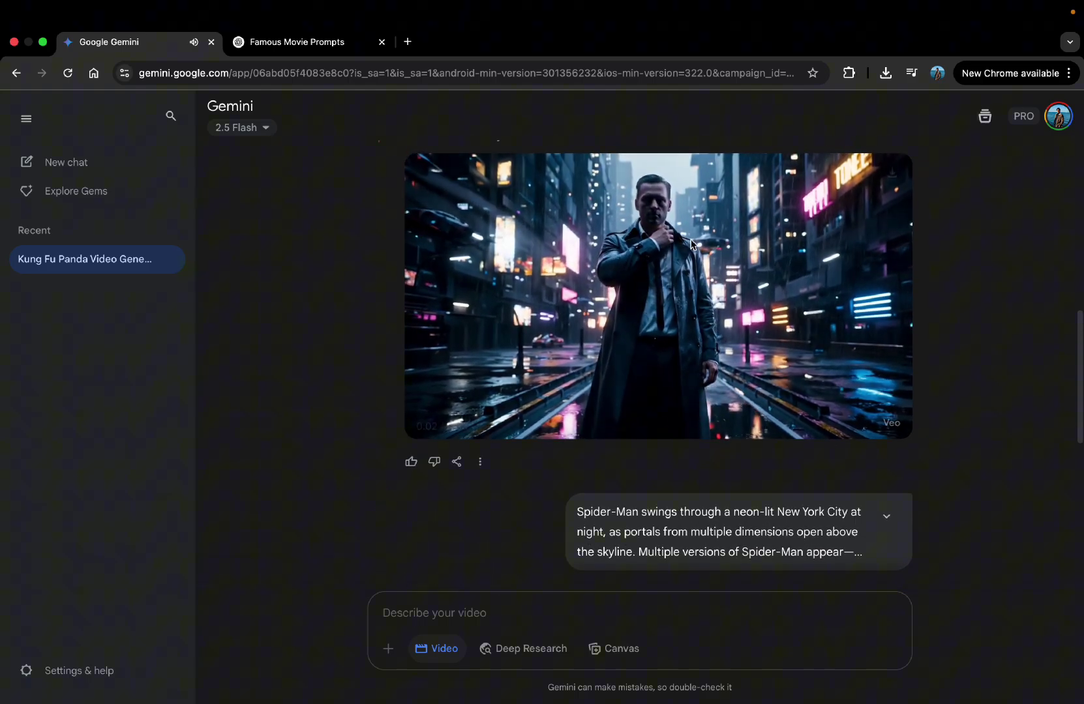
{"action": "scroll", "coordinate": [652, 357], "scroll_direction": "down", "scroll_amount": 3}
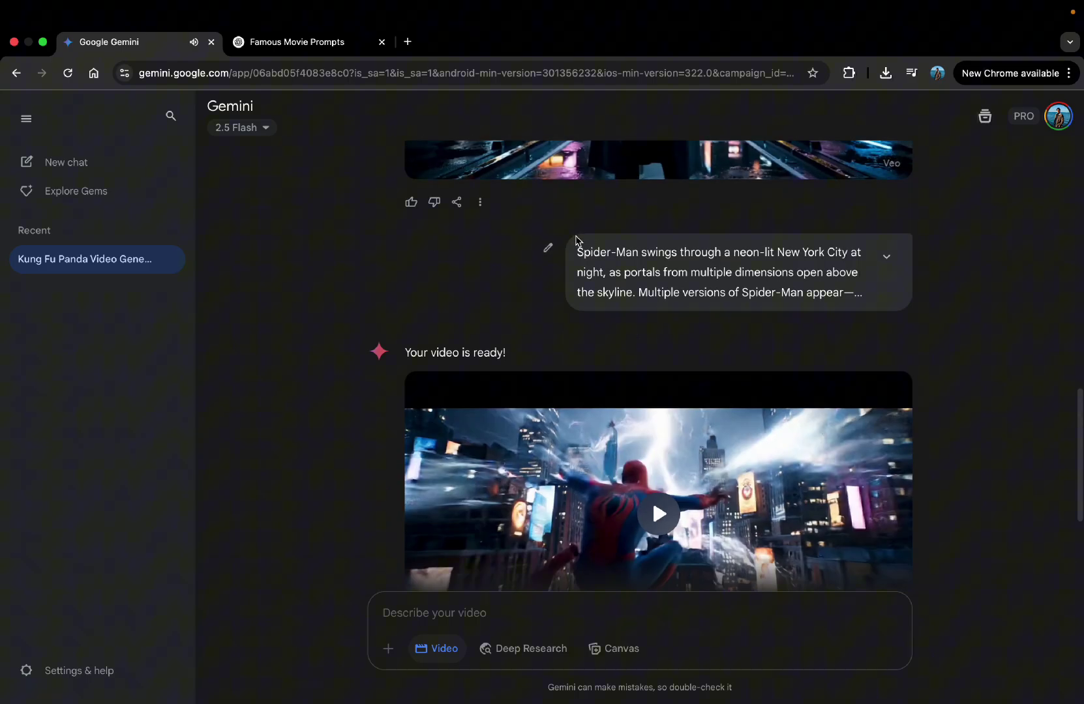
{"action": "left_click_drag", "start_coordinate": [577, 251], "coordinate": [856, 296]}
{"action": "scroll", "coordinate": [818, 311], "scroll_direction": "down", "scroll_amount": 3}
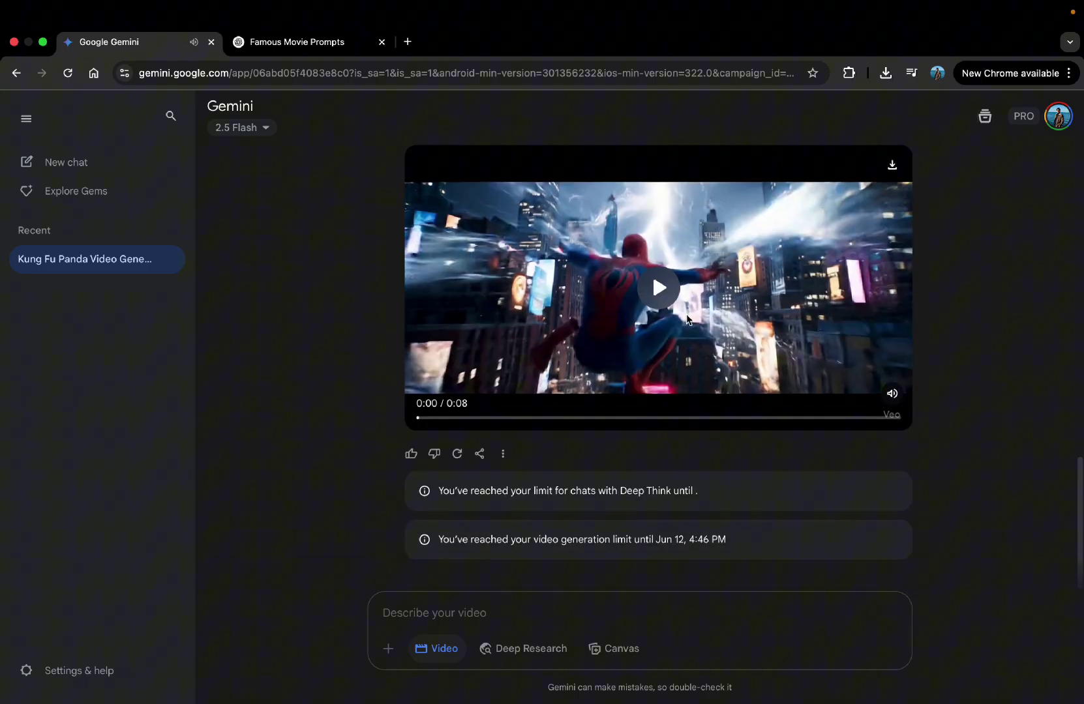
{"action": "left_click", "coordinate": [661, 297]}
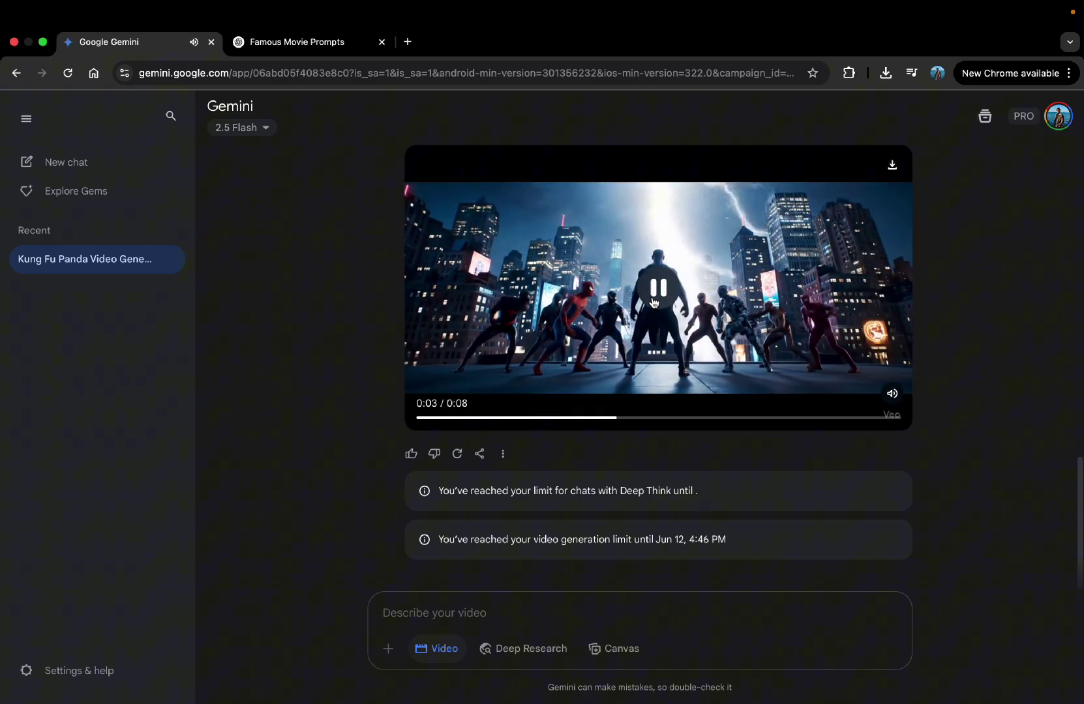
{"action": "left_click", "coordinate": [558, 413]}
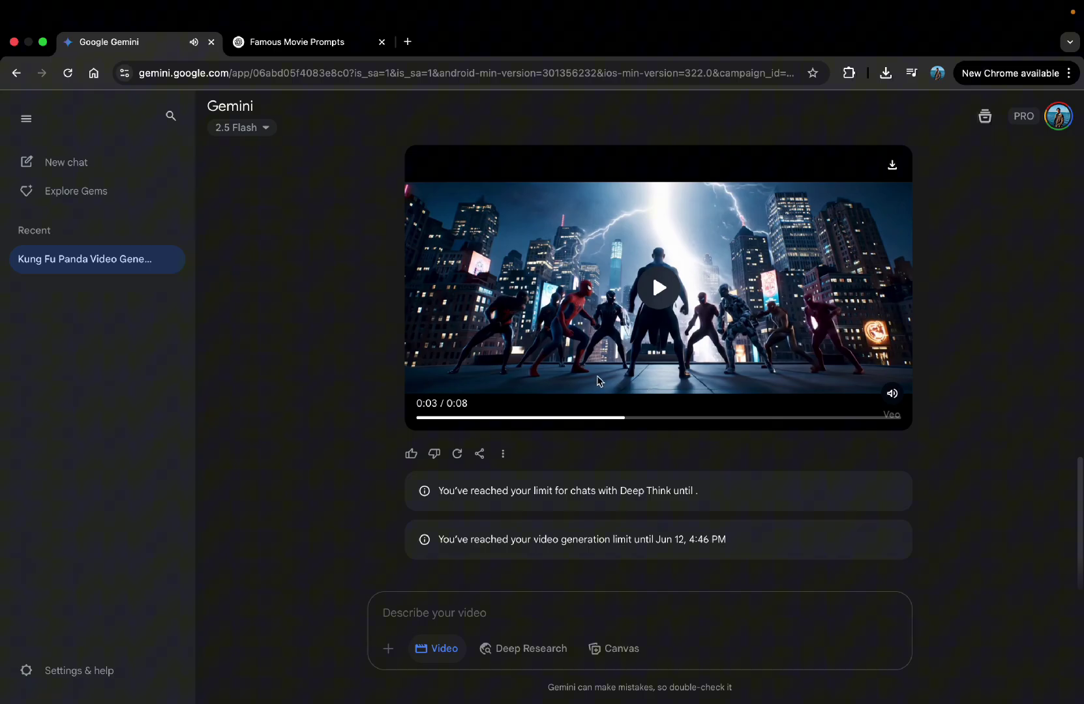